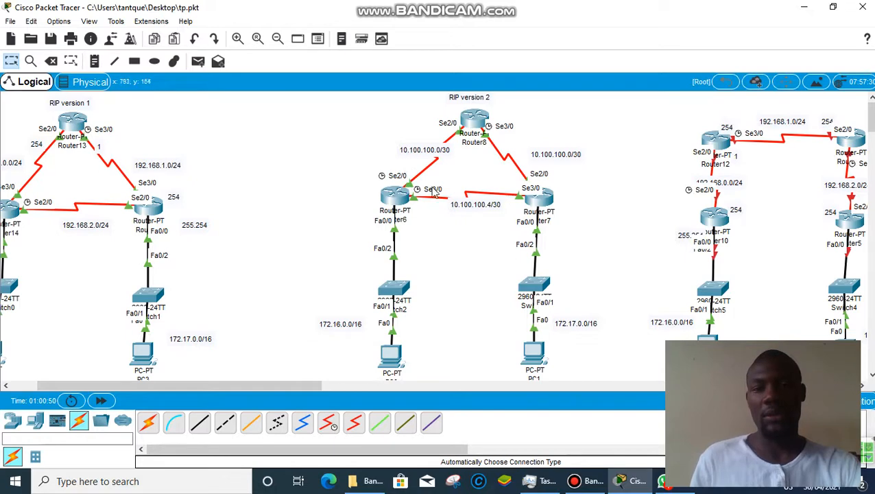
# Step: Review the IP settings of Router6's FastEthernet0/0, Serial2/0 and Serial3/0 interfaces in its configuration window
pyautogui.click(393, 207)
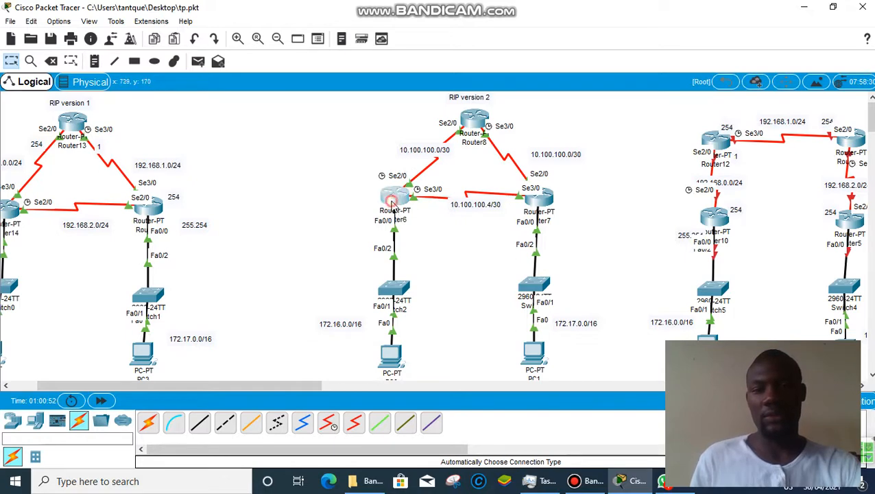
pyautogui.moveTo(416, 69); pyautogui.dragTo(155, 17)
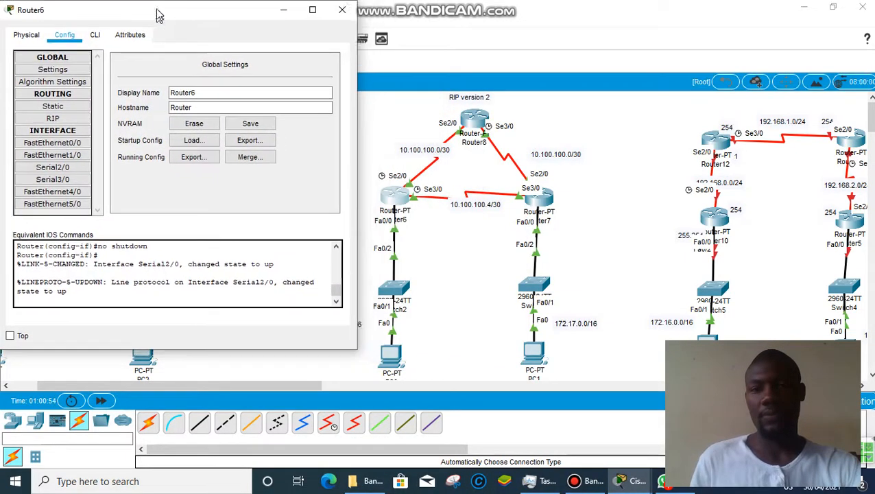
pyautogui.click(69, 32)
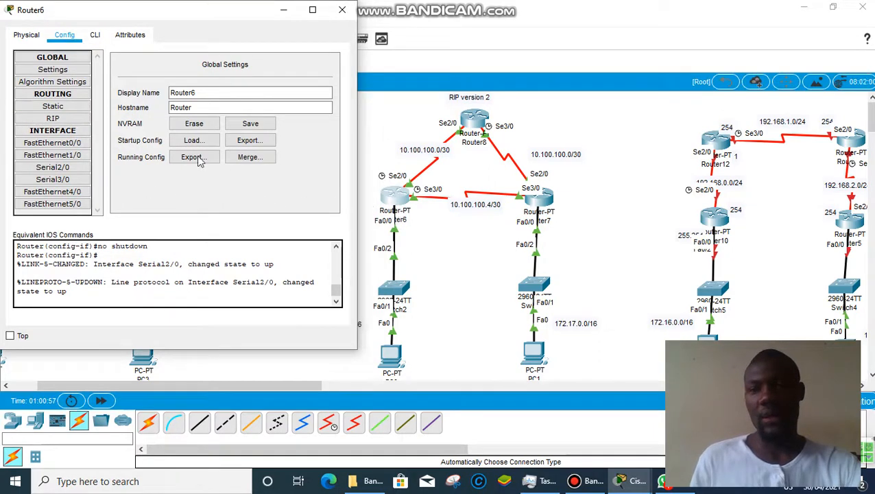
pyautogui.click(52, 143)
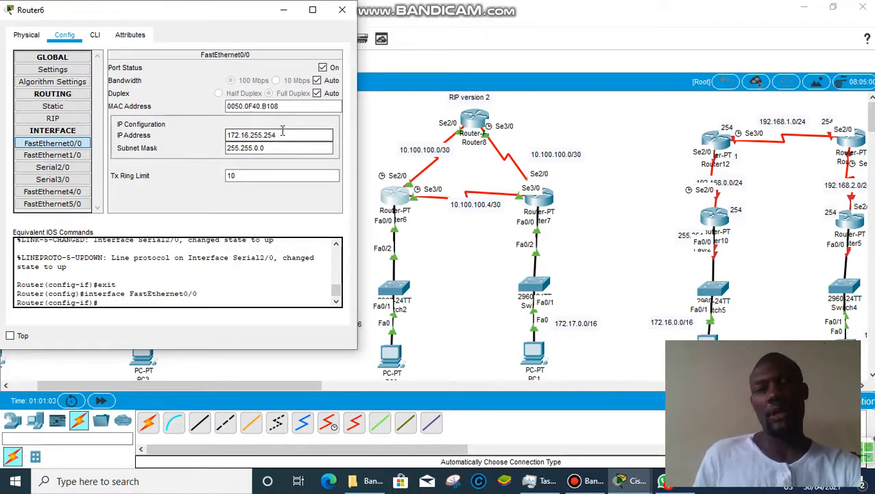
pyautogui.click(244, 147)
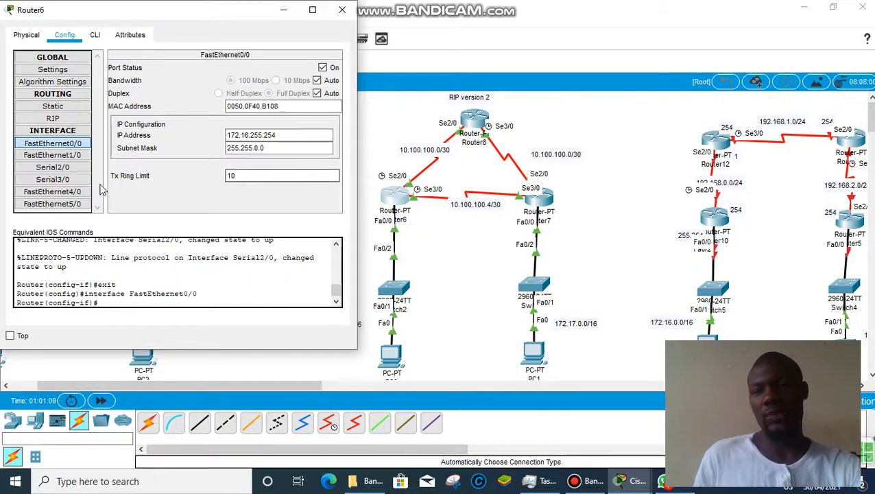
pyautogui.click(71, 167)
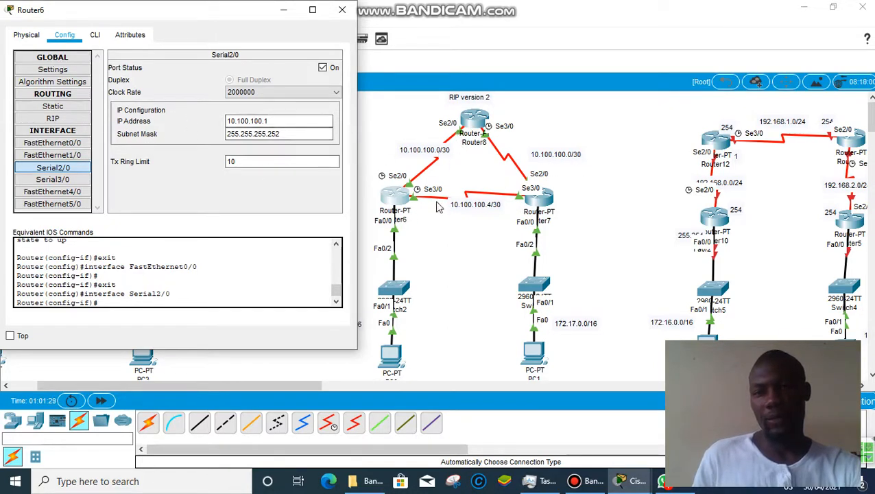
pyautogui.click(61, 181)
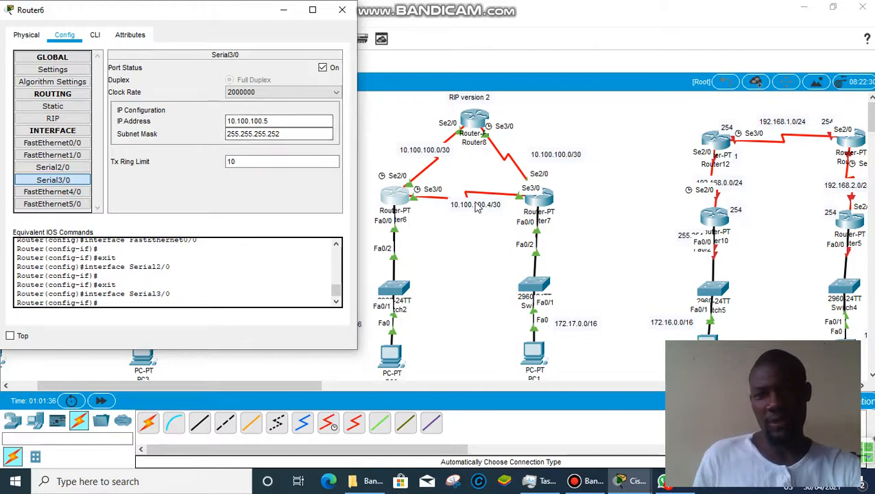
pyautogui.click(341, 10)
# Step: Change the network label beside the link between Router8 and Router7 to 10.100.100.8/30
pyautogui.doubleClick(567, 154)
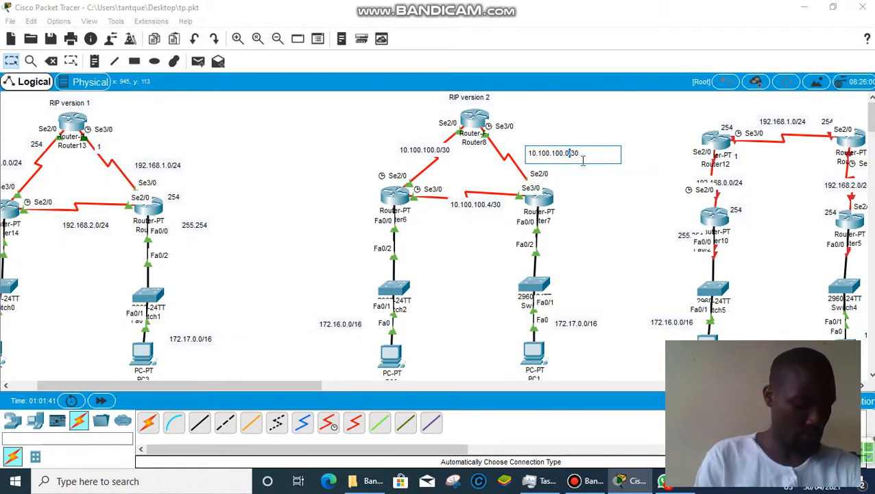
pyautogui.press('BackSpace')
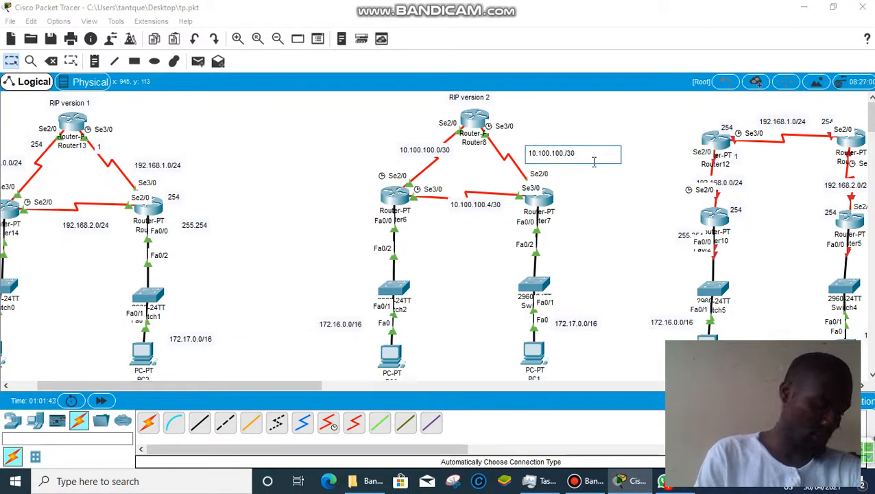
pyautogui.write('8')
pyautogui.click(529, 135)
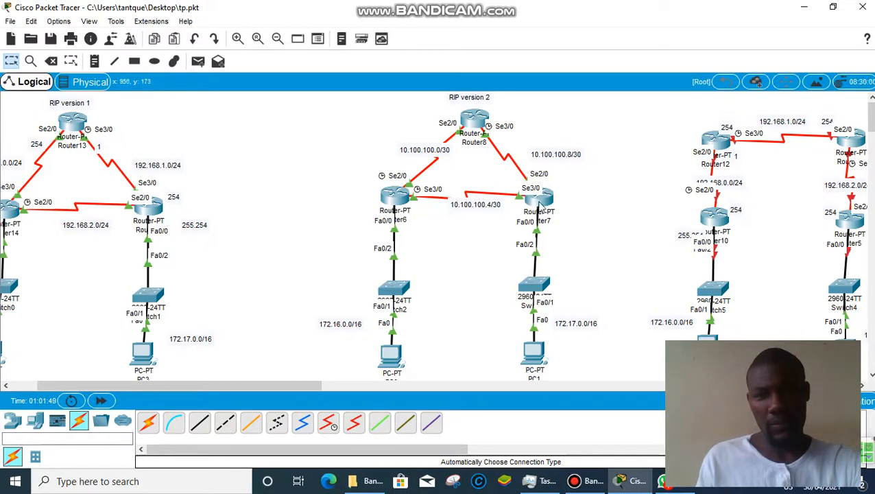
# Step: Review the IP settings of Router7's FastEthernet0/0, Serial3/0 and Serial2/0 interfaces
pyautogui.click(542, 203)
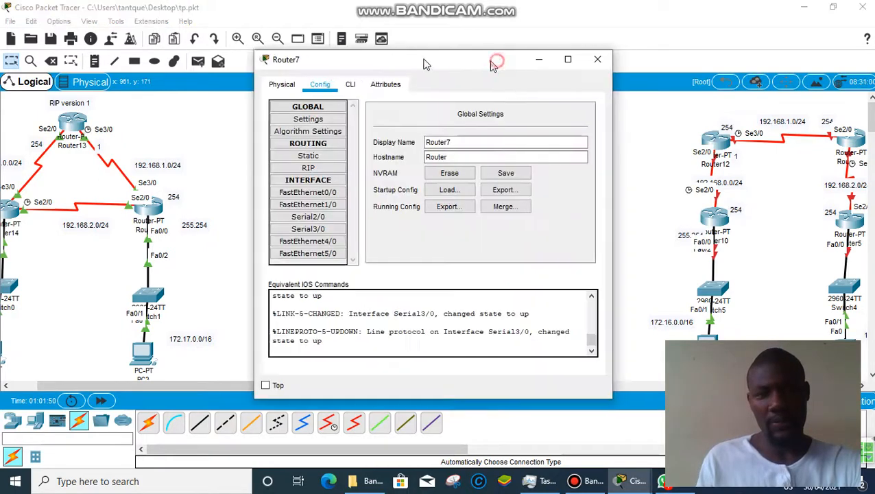
pyautogui.moveTo(498, 58); pyautogui.dragTo(181, 40)
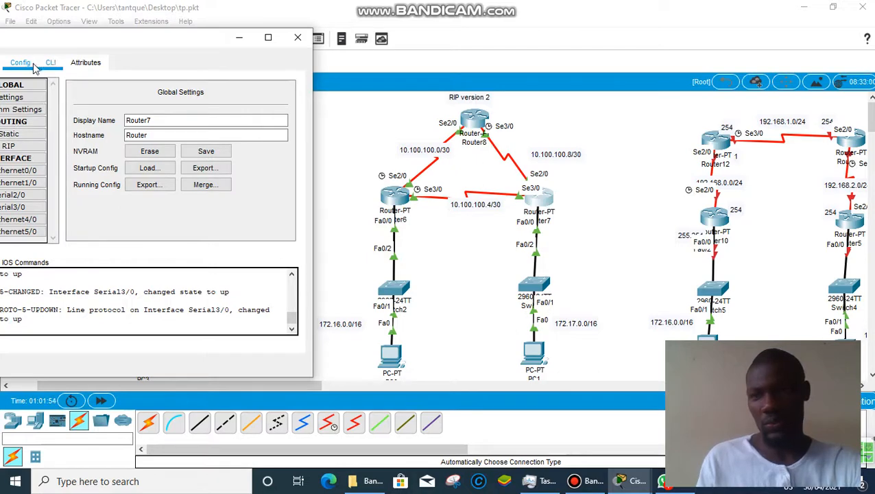
pyautogui.click(21, 170)
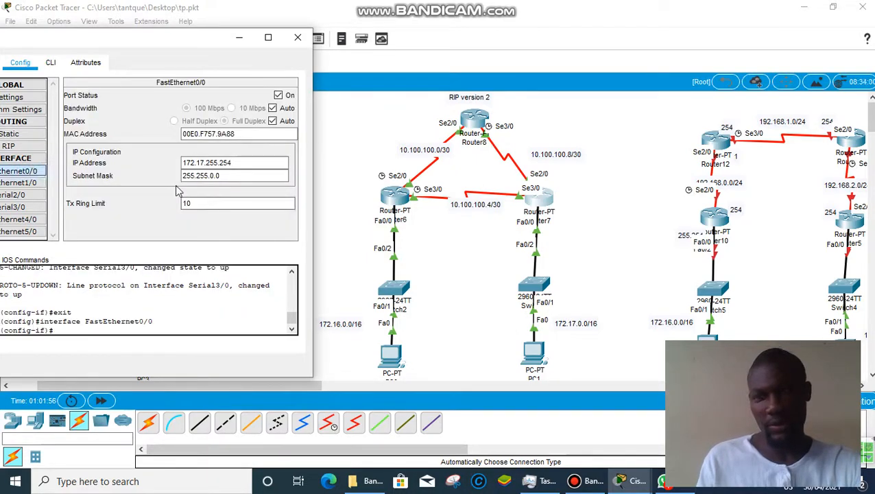
pyautogui.click(209, 162)
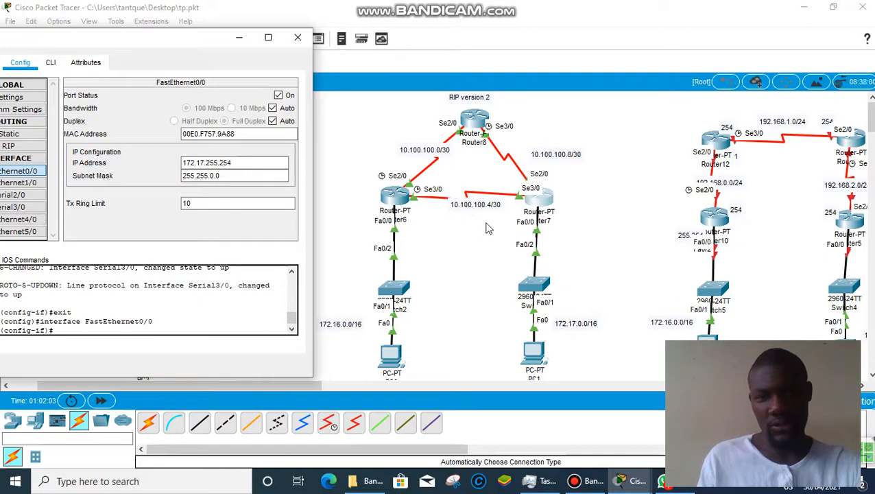
pyautogui.click(28, 207)
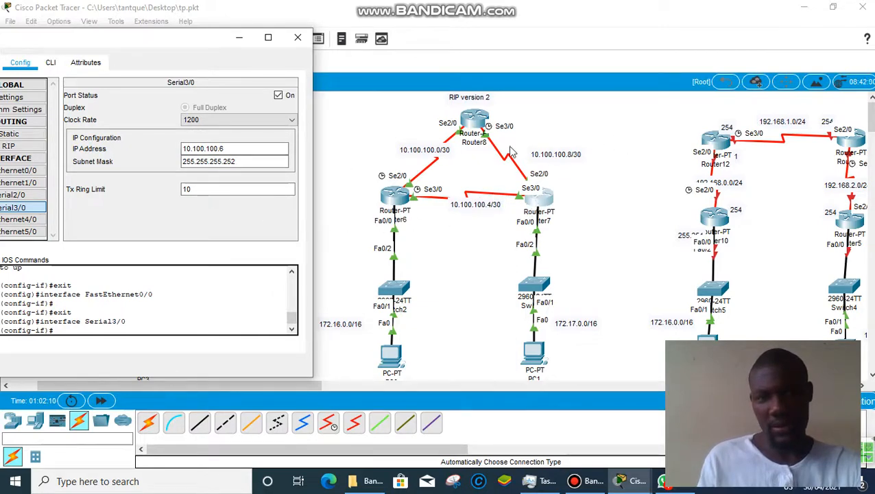
pyautogui.click(17, 196)
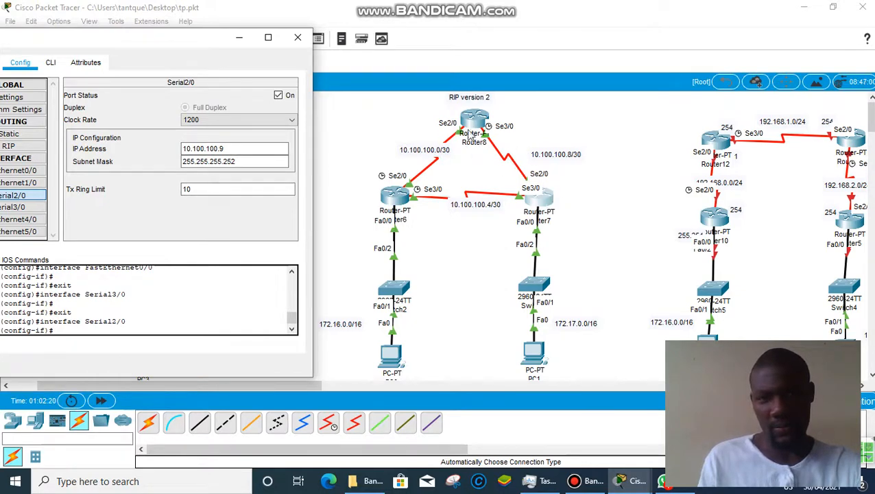
pyautogui.click(297, 37)
# Step: Review the IP settings of Router8's Serial2/0 and Serial3/0 interfaces
pyautogui.click(474, 122)
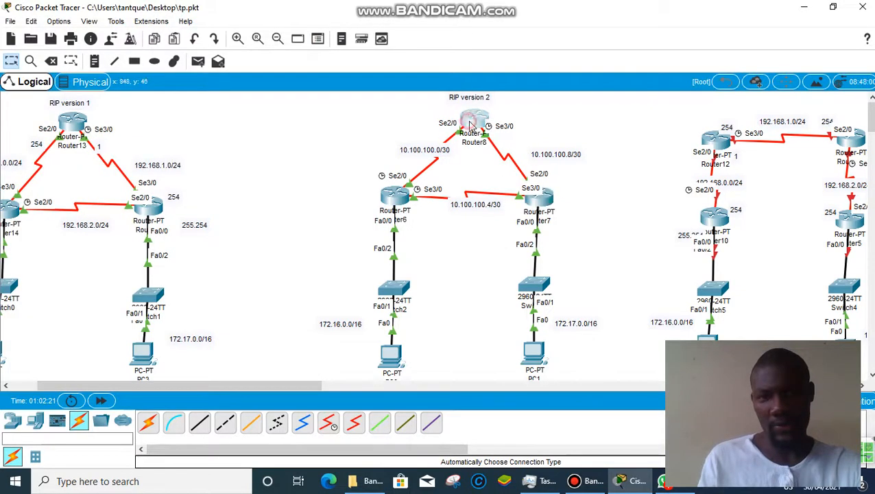
pyautogui.moveTo(461, 58); pyautogui.dragTo(182, 46)
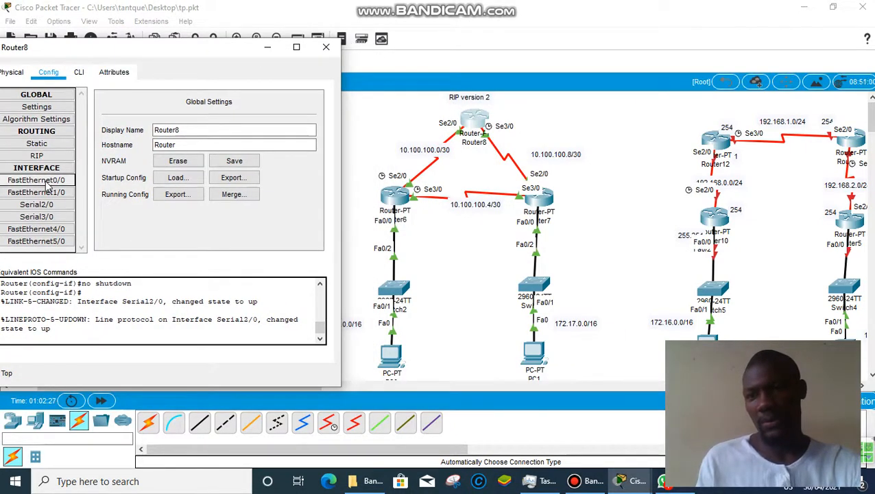
pyautogui.click(41, 205)
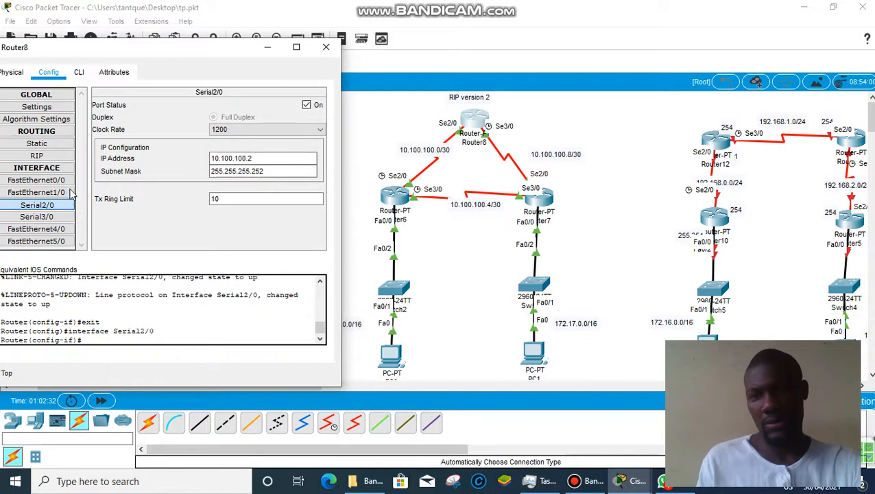
pyautogui.click(41, 217)
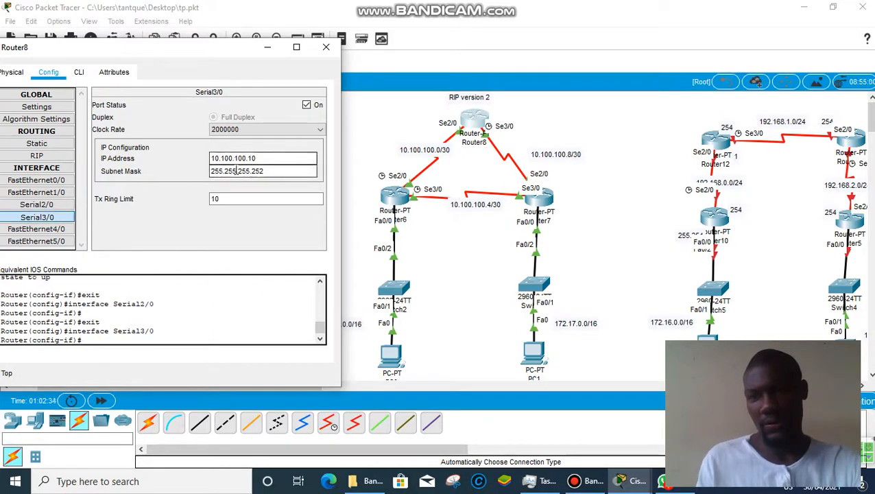
pyautogui.click(326, 47)
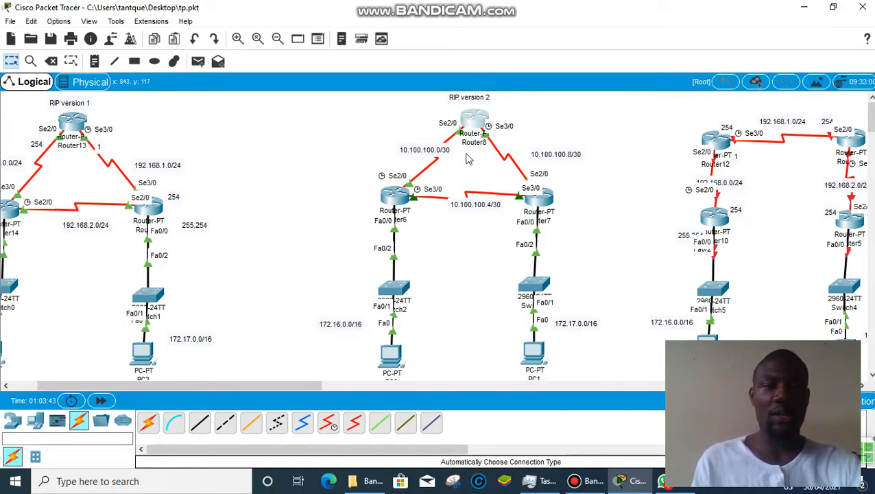
# Step: Open Router6's command line and exit interface configuration to global configuration mode
pyautogui.click(395, 204)
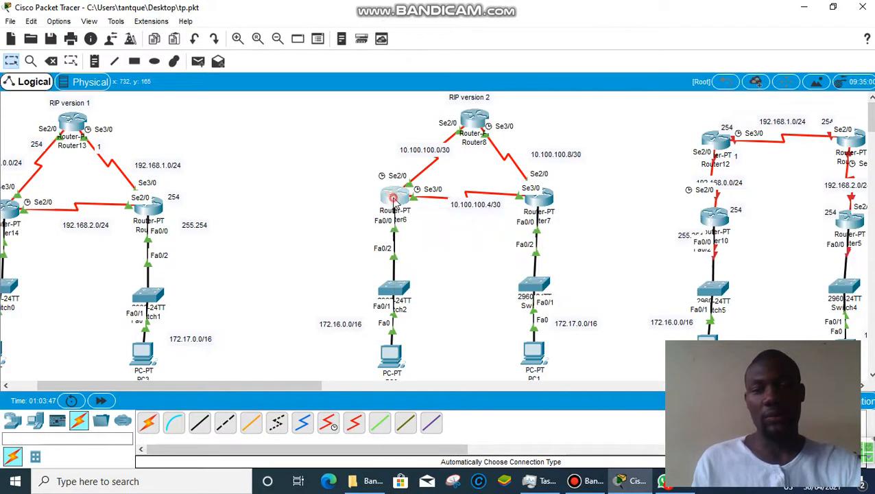
pyautogui.moveTo(437, 59); pyautogui.dragTo(149, 22)
pyautogui.click(104, 44)
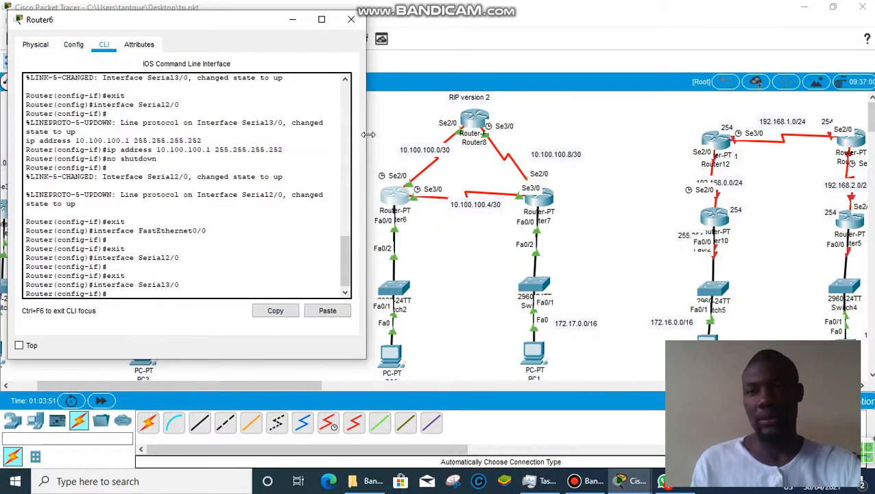
pyautogui.moveTo(366, 134); pyautogui.dragTo(371, 134)
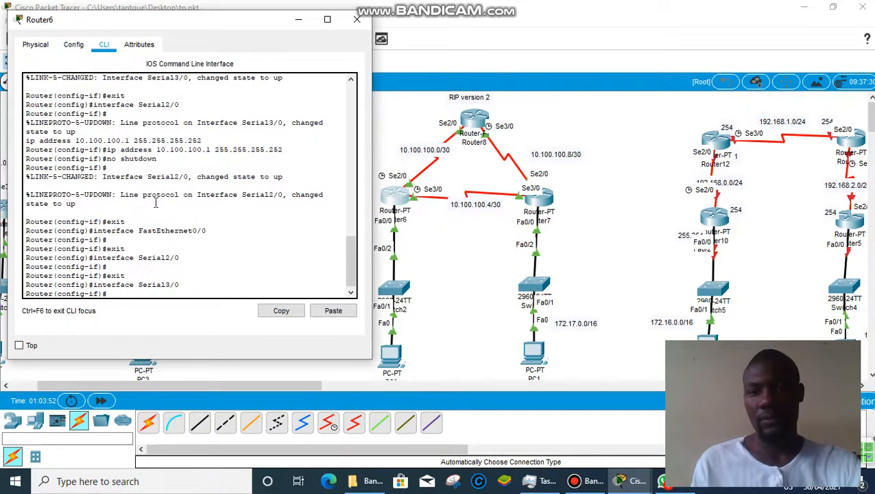
pyautogui.click(187, 241)
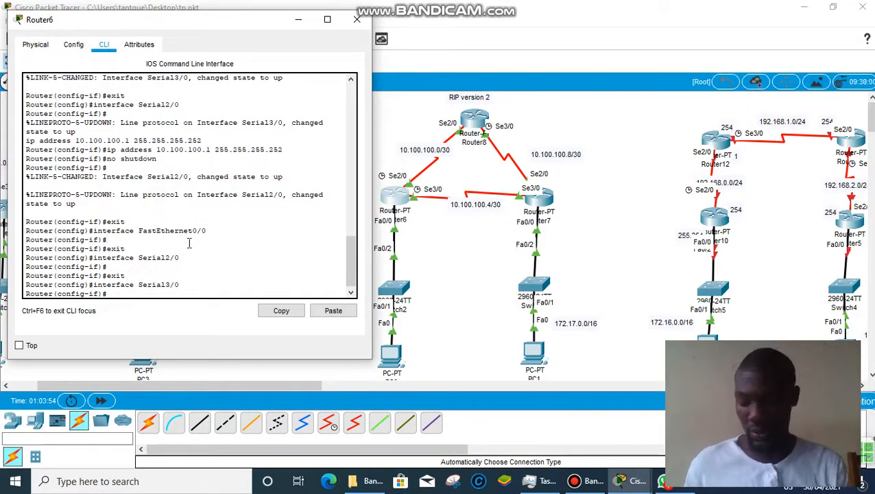
pyautogui.write('ex')
pyautogui.press('Return')
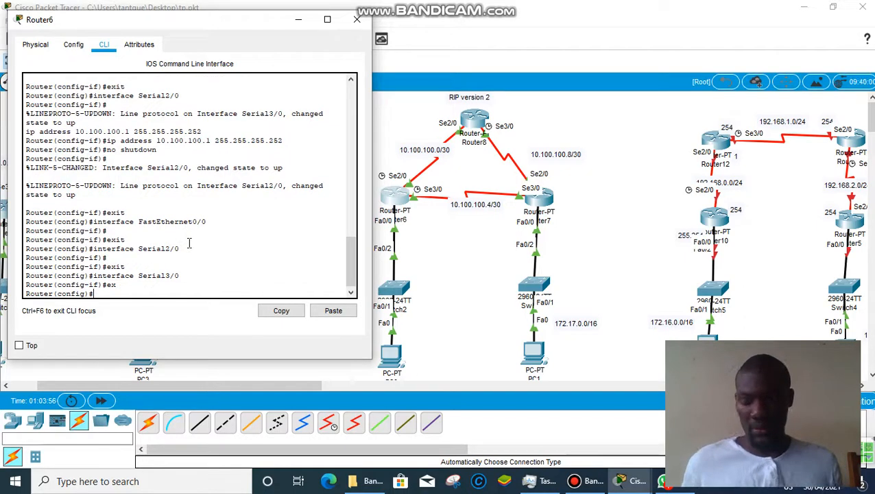
# Step: Enter RIP router configuration on Router6 with router rip and set version 2
pyautogui.write('rou')
pyautogui.press('Tab')
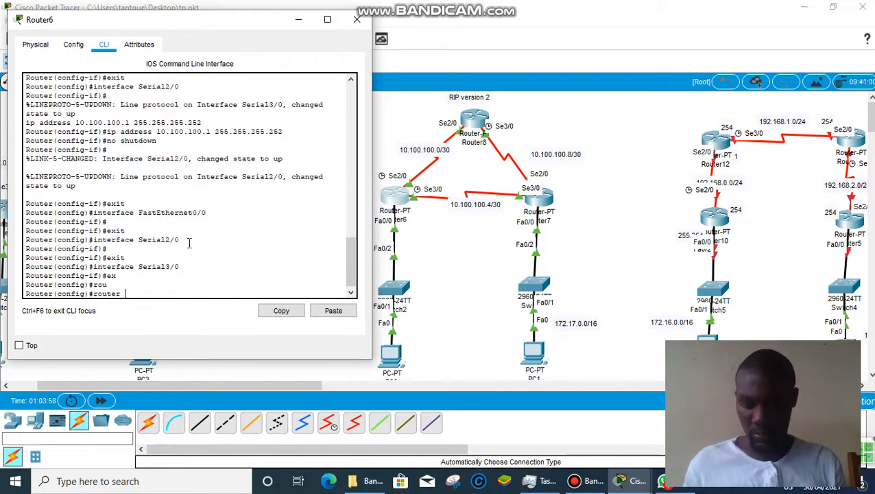
pyautogui.write('rip')
pyautogui.press('Return')
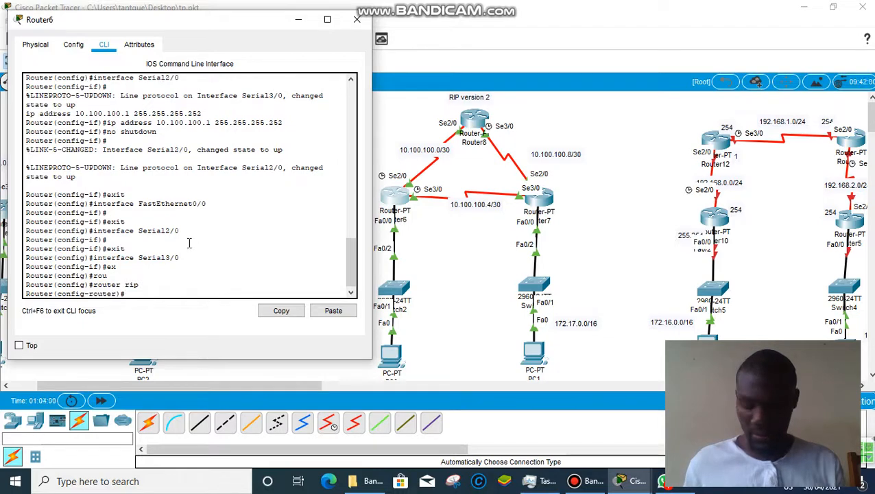
pyautogui.write('vers')
pyautogui.press('Tab')
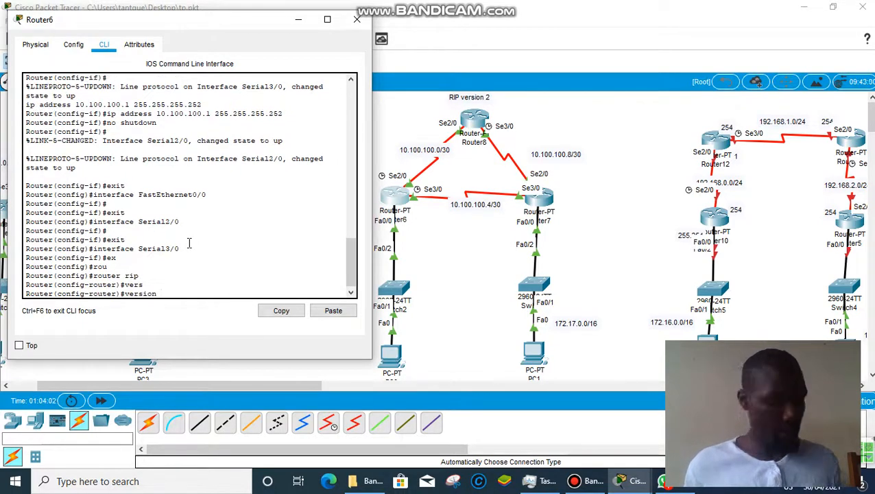
pyautogui.write('2')
pyautogui.press('Return')
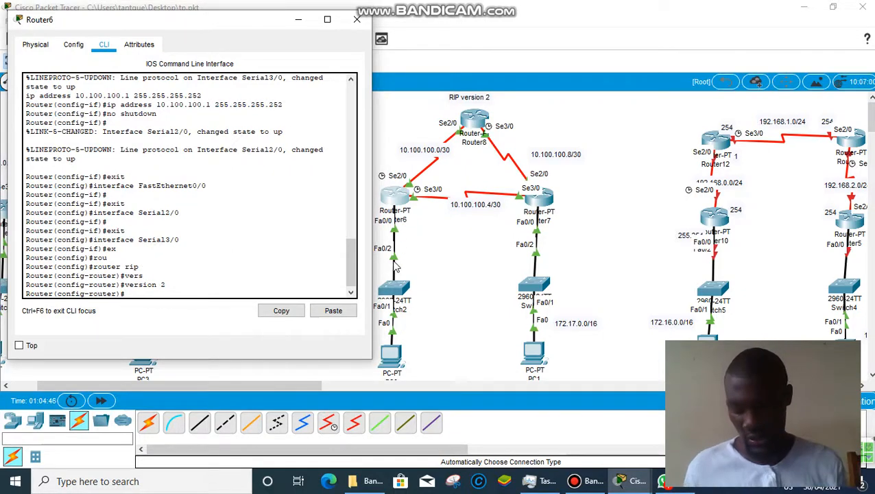
# Step: Advertise network 172.16.0.0 in Router6's RIP configuration
pyautogui.write('net')
pyautogui.press('Tab')
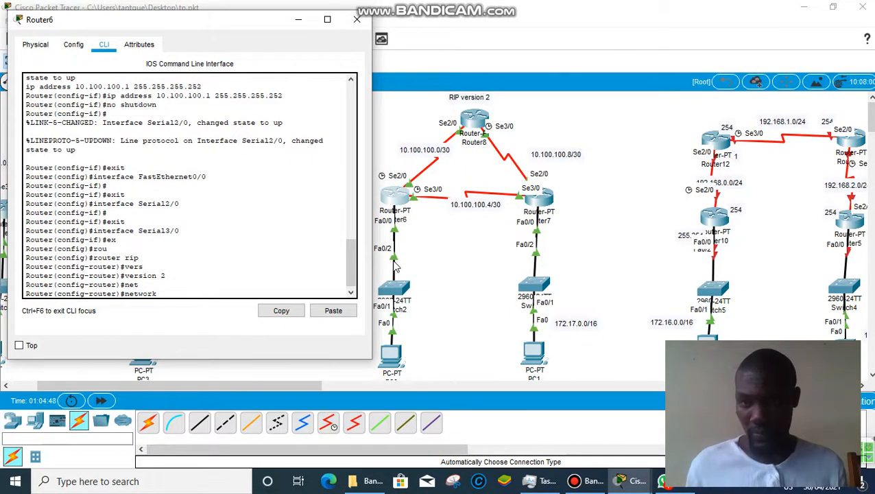
pyautogui.write('1721')
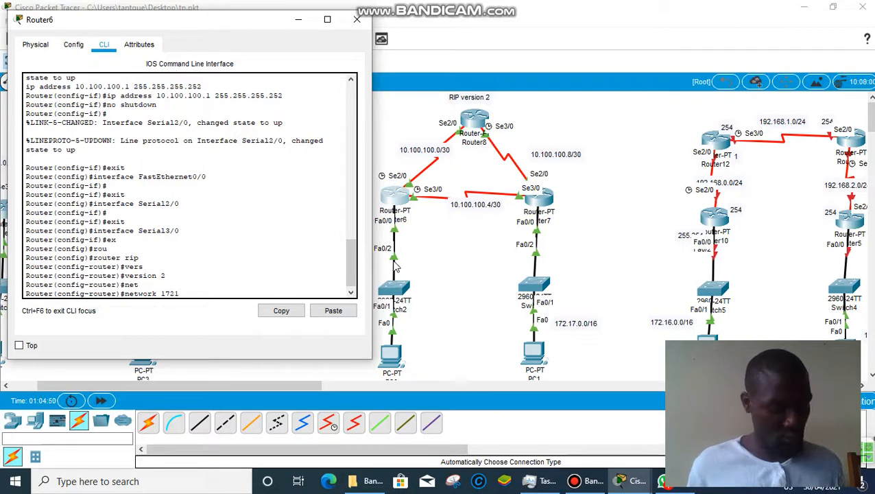
pyautogui.press('BackSpace')
pyautogui.write('.16.0.0')
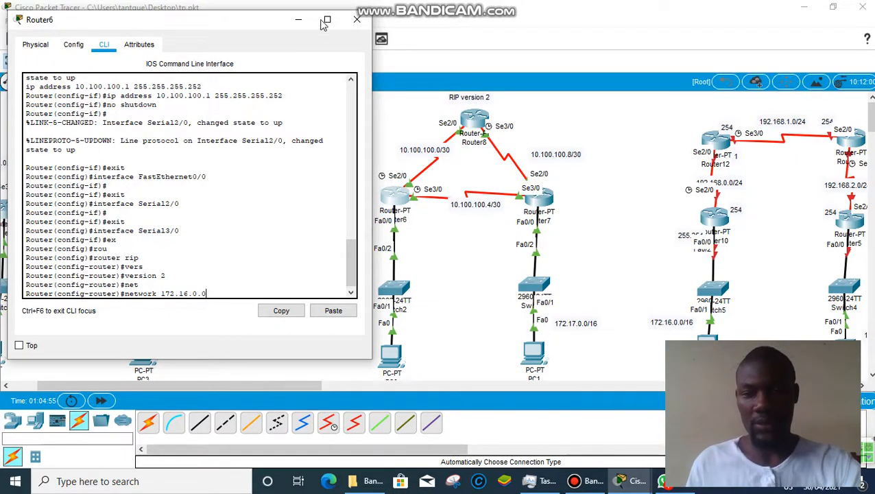
pyautogui.moveTo(234, 25); pyautogui.dragTo(229, 1)
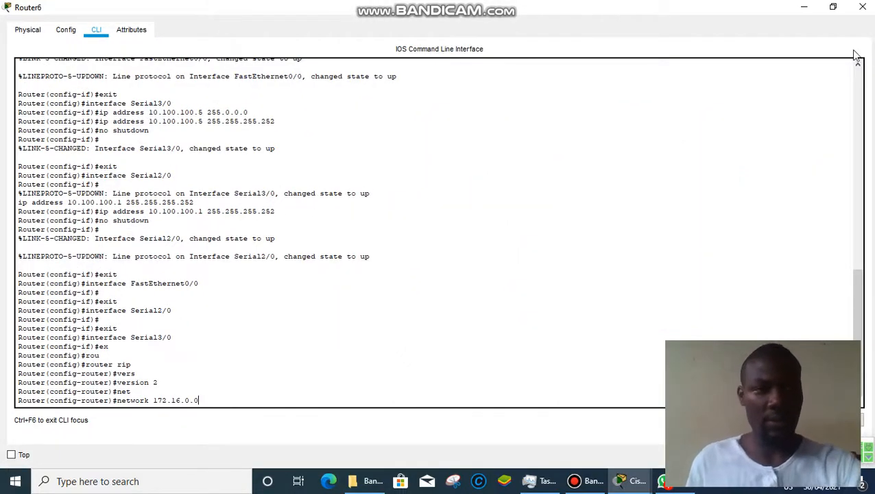
pyautogui.click(832, 7)
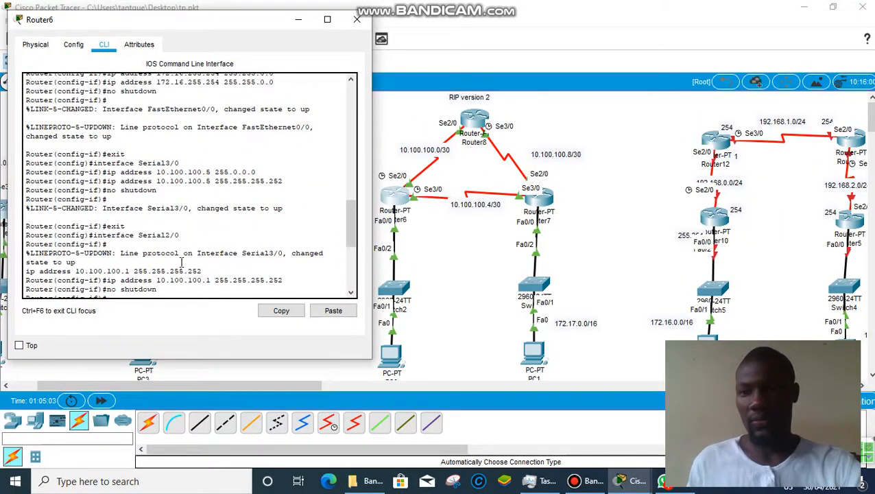
pyautogui.scroll(-7, 163, 275)
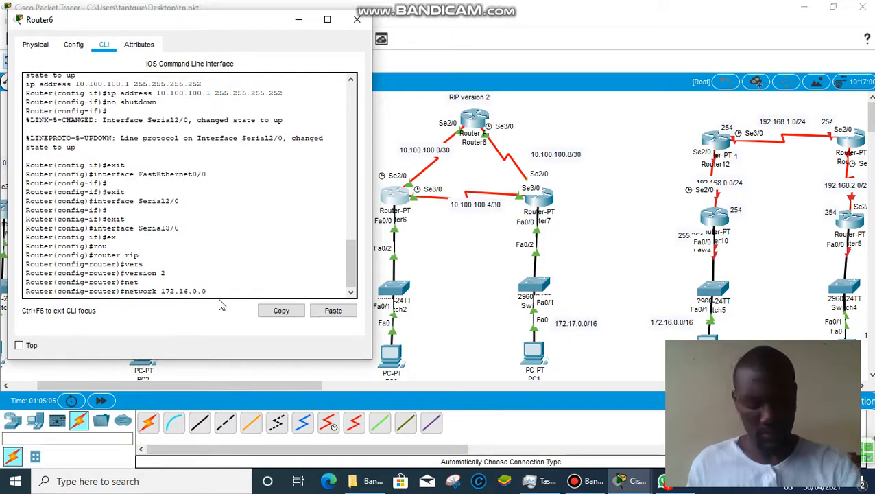
pyautogui.press('Return')
# Step: Add networks 10.100.100.0 and 10.100.100.4 to Router6's RIP configuration
pyautogui.write('net')
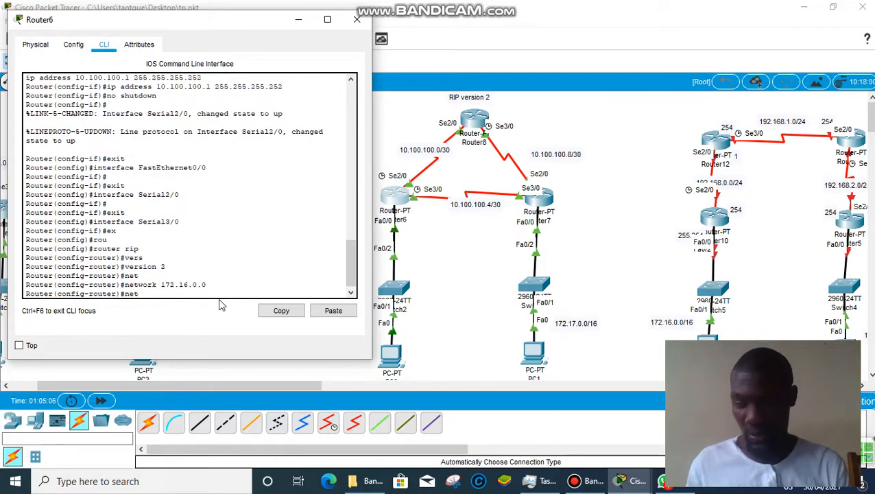
pyautogui.press('Tab')
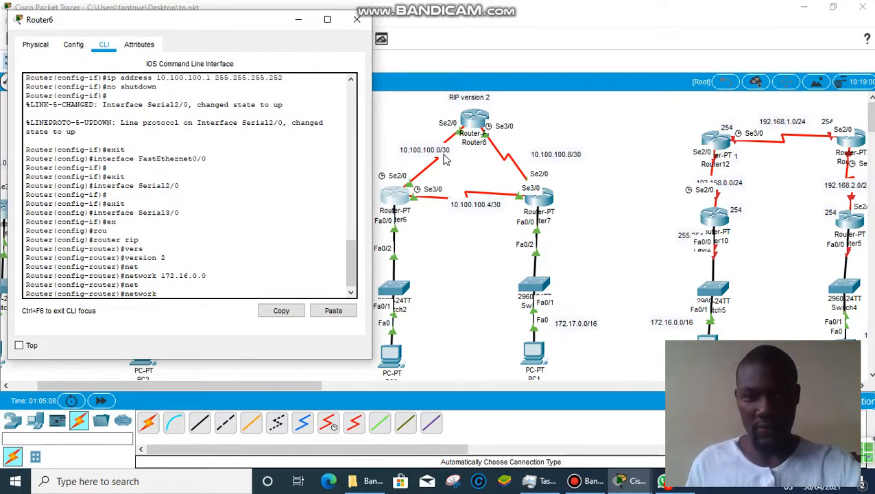
pyautogui.write('10.100.')
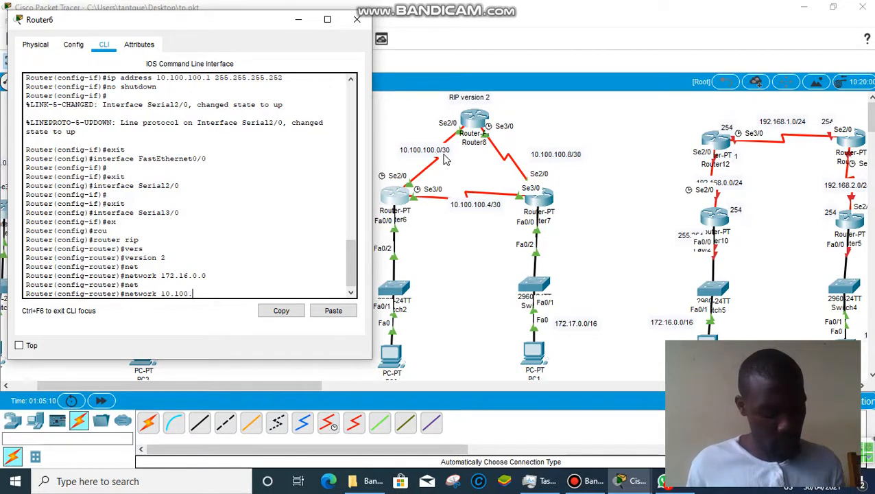
pyautogui.write('100.0')
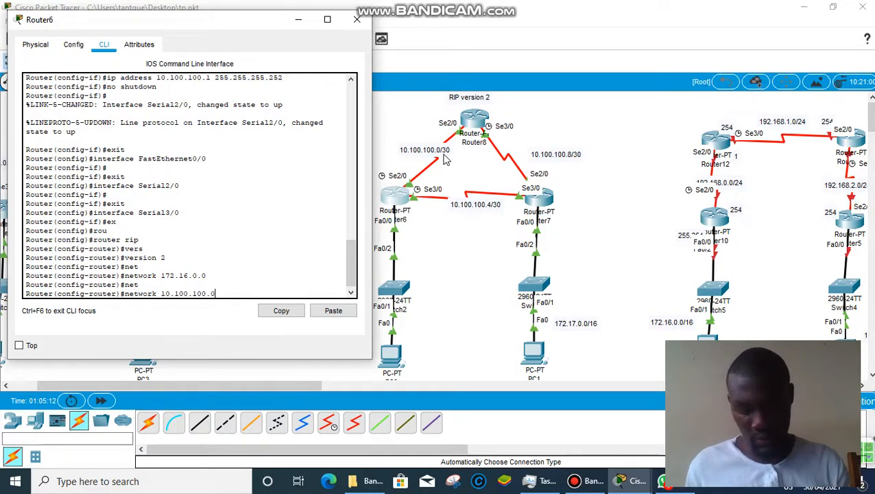
pyautogui.press('Return')
pyautogui.write('net')
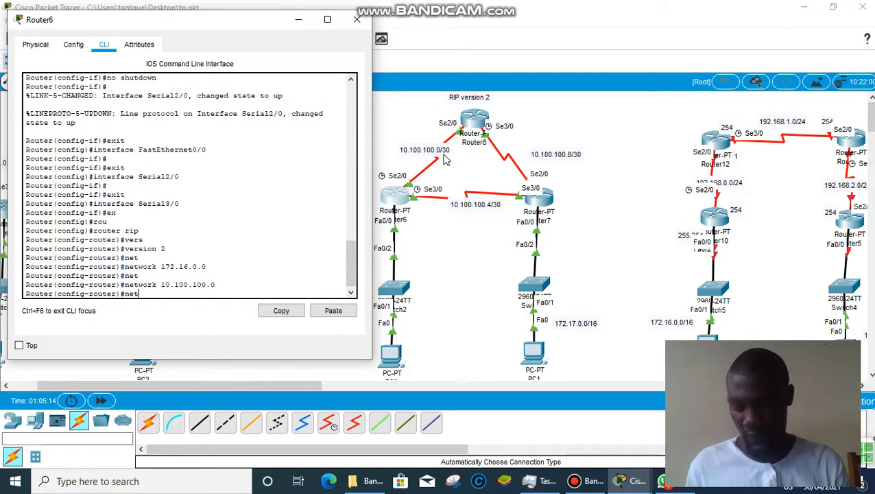
pyautogui.press('Tab')
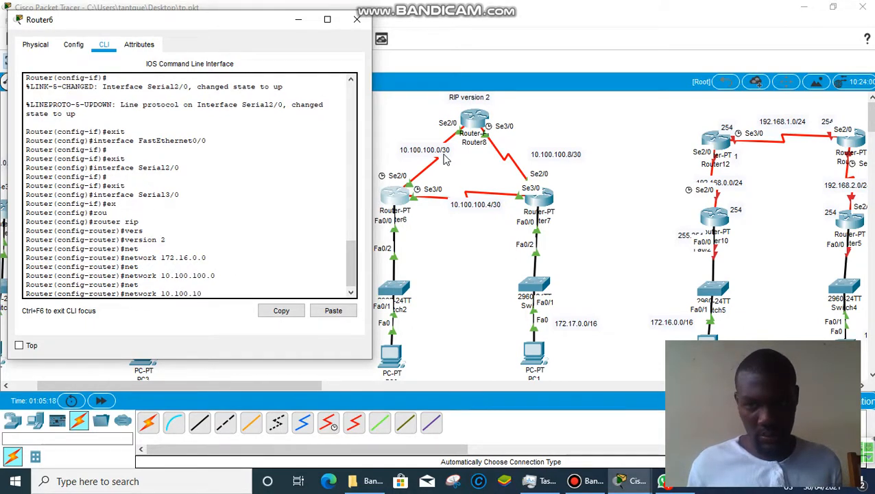
pyautogui.write('10.100.100.4')
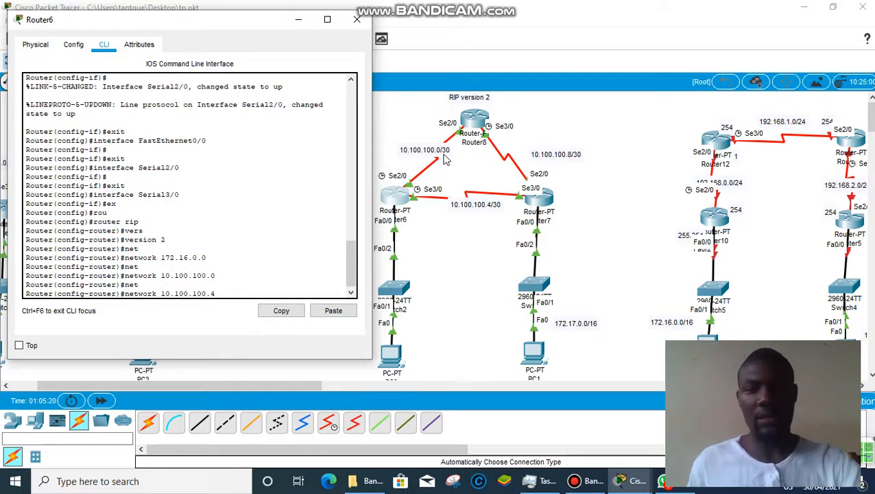
pyautogui.press('Return')
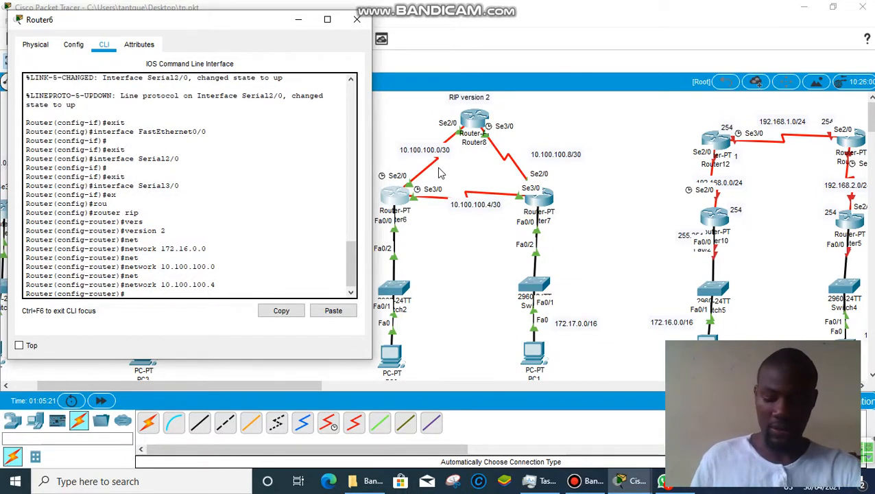
# Step: Exit Router6's RIP and global configuration modes to privileged mode and close its window
pyautogui.write('ex')
pyautogui.press('Return')
pyautogui.write('ex')
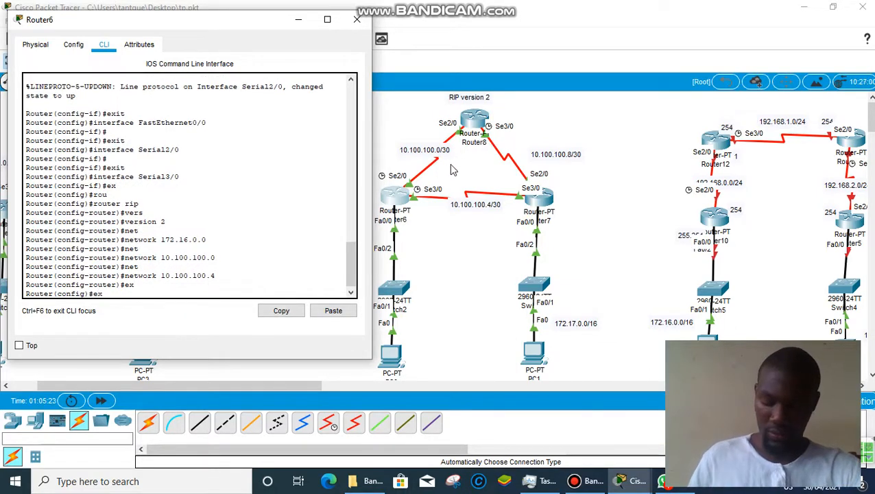
pyautogui.press('Return')
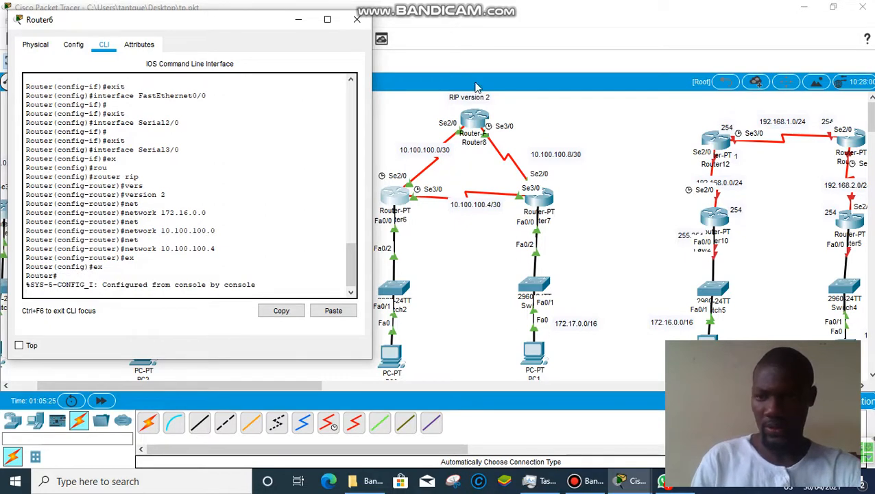
pyautogui.click(357, 19)
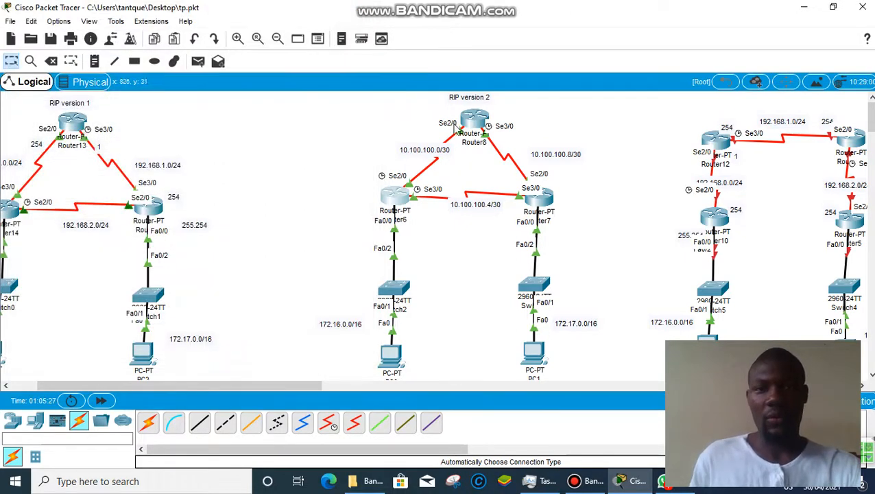
# Step: Open Router8's command line and exit interface configuration to global configuration mode
pyautogui.click(476, 123)
pyautogui.moveTo(412, 65); pyautogui.dragTo(167, 37)
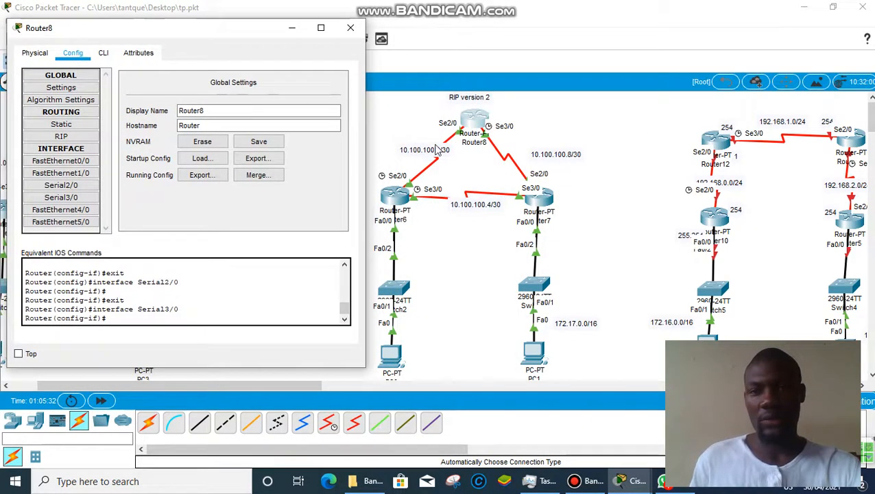
pyautogui.click(103, 54)
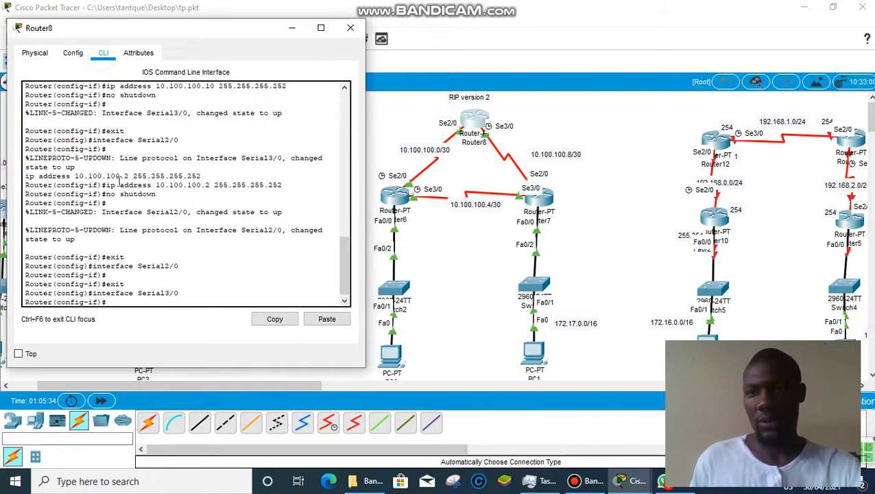
pyautogui.press('Return')
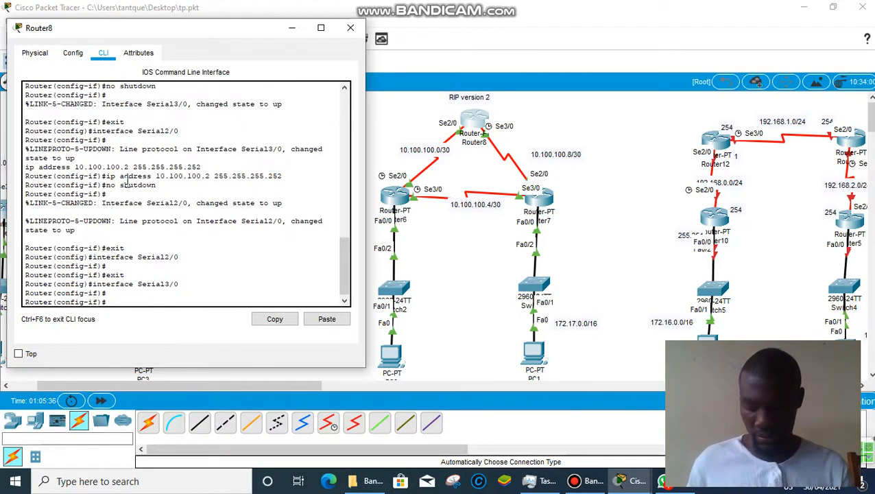
pyautogui.write('ex')
pyautogui.press('Return')
# Step: Enter RIP router configuration on Router8 with router rip
pyautogui.write('rou')
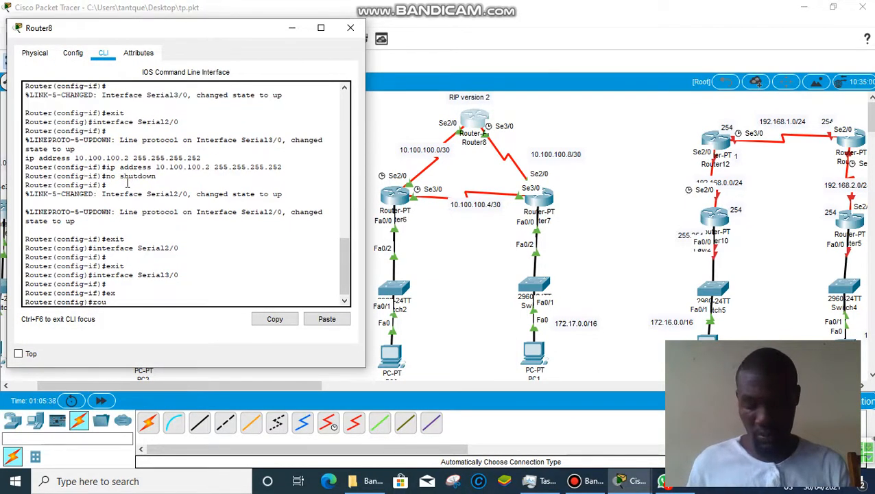
pyautogui.write('te')
pyautogui.press('Tab')
pyautogui.write('r')
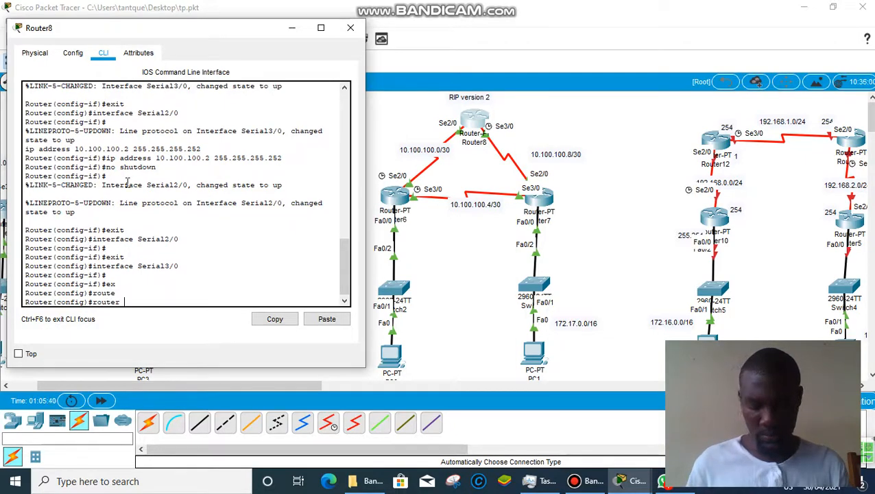
pyautogui.write(' rip')
pyautogui.press('Tab')
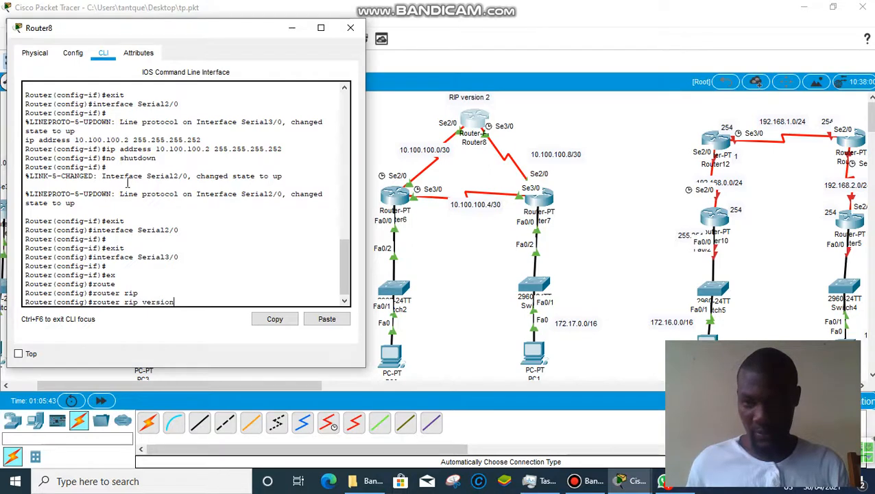
pyautogui.write('version')
pyautogui.press('Tab')
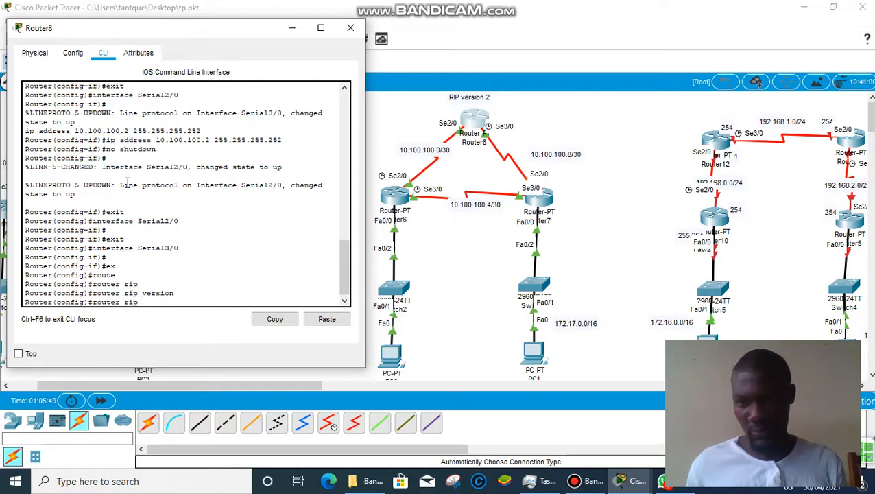
pyautogui.press('Return')
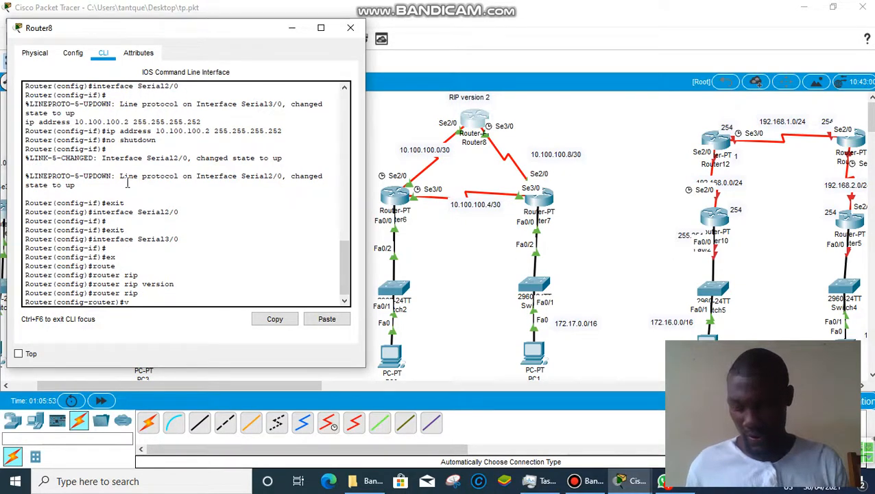
# Step: Set the RIP version to 2 in Router8's router configuration
pyautogui.write('vers')
pyautogui.press('Tab')
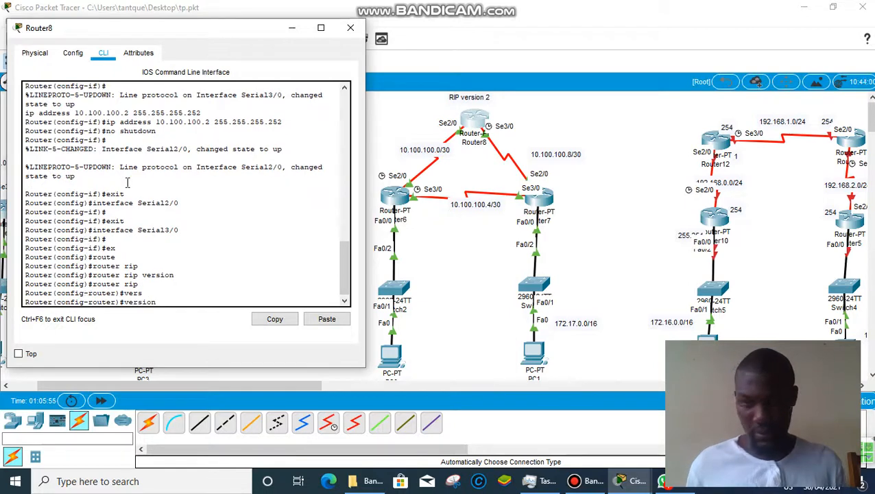
pyautogui.write('2')
pyautogui.press('Return')
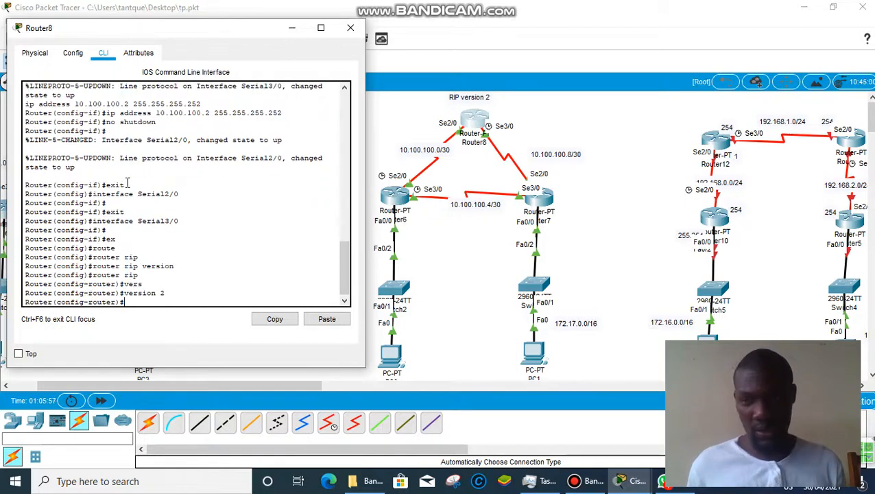
# Step: Add networks 10.100.100.0 and 10.100.100.8 to Router8's RIP configuration
pyautogui.write('net')
pyautogui.press('Tab')
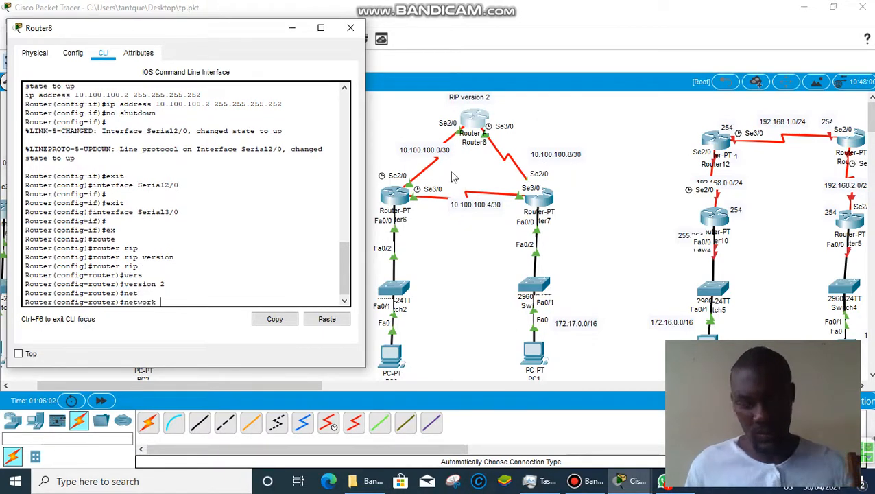
pyautogui.write('10.100.10')
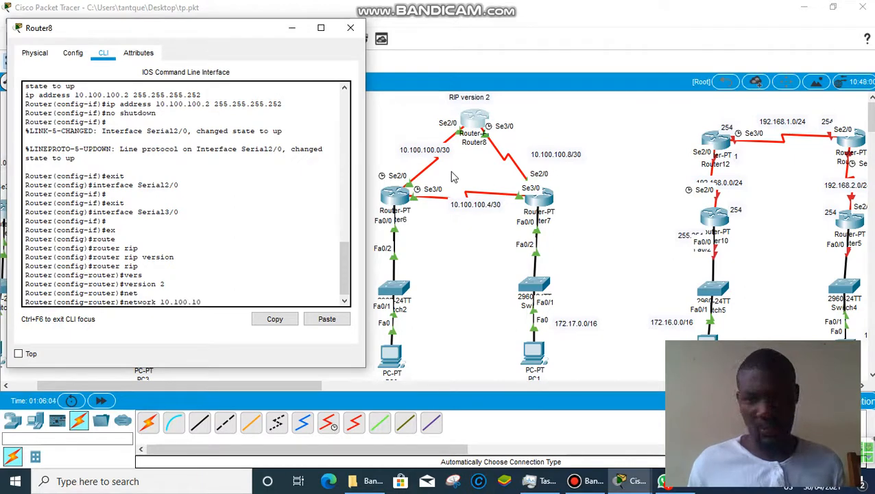
pyautogui.write('0.0')
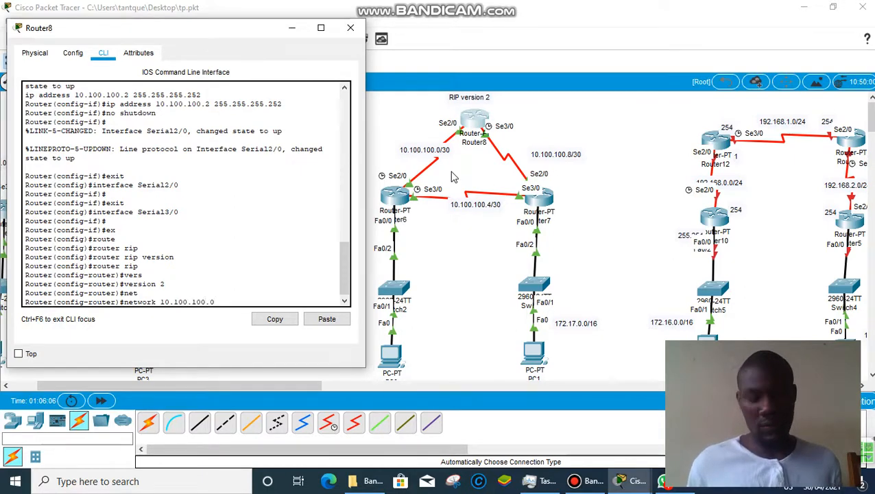
pyautogui.press('Return')
pyautogui.write('net')
pyautogui.press('Tab')
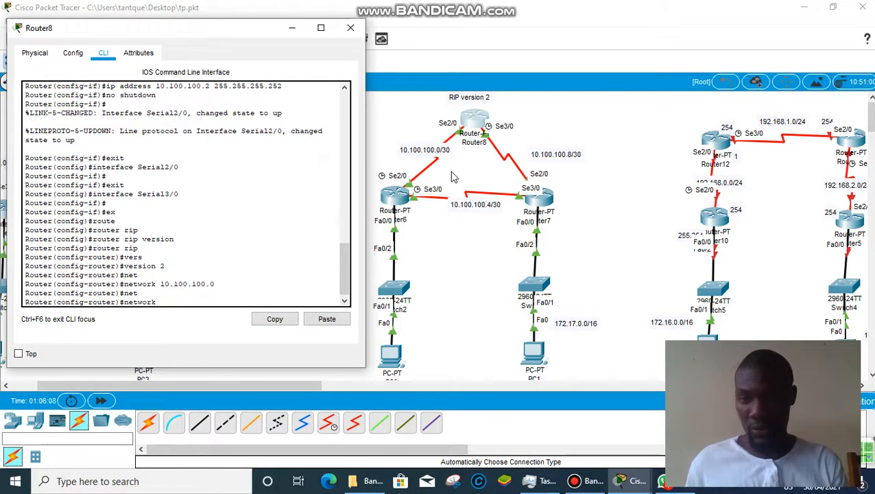
pyautogui.write('10.1')
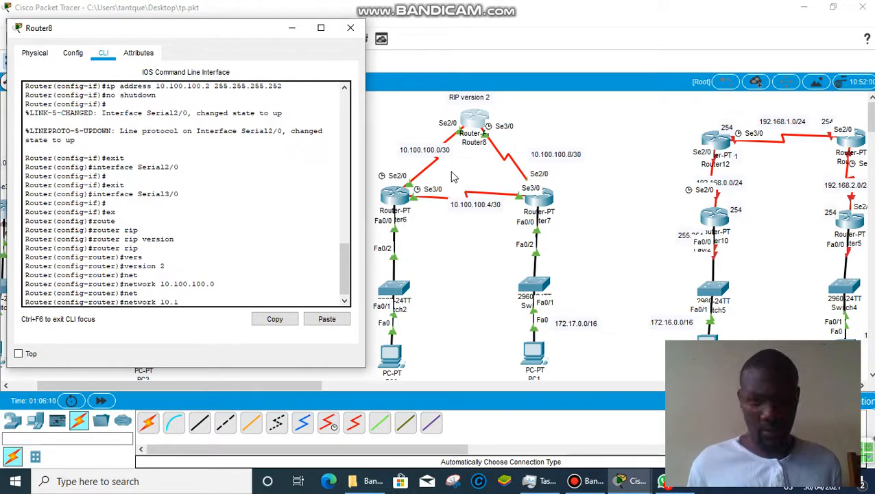
pyautogui.write('00.100.8')
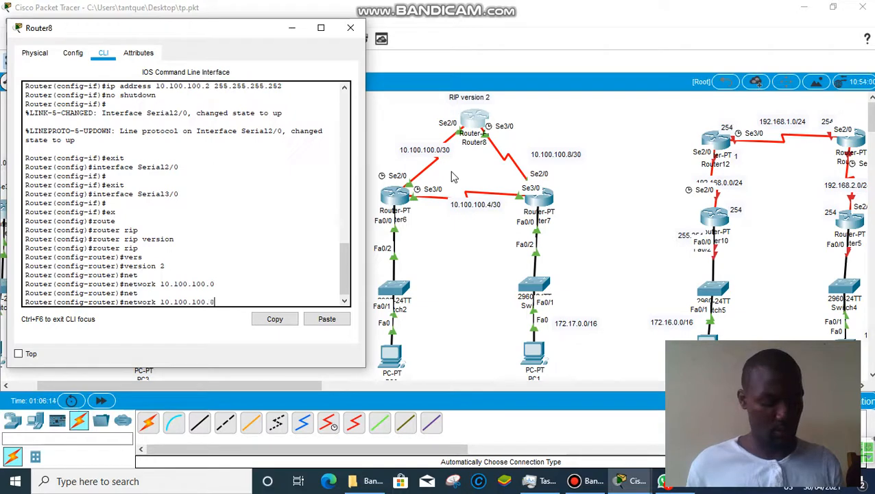
pyautogui.press('Return')
# Step: Exit Router8's RIP and global configuration modes back to privileged mode
pyautogui.write('er(config-router)#e')
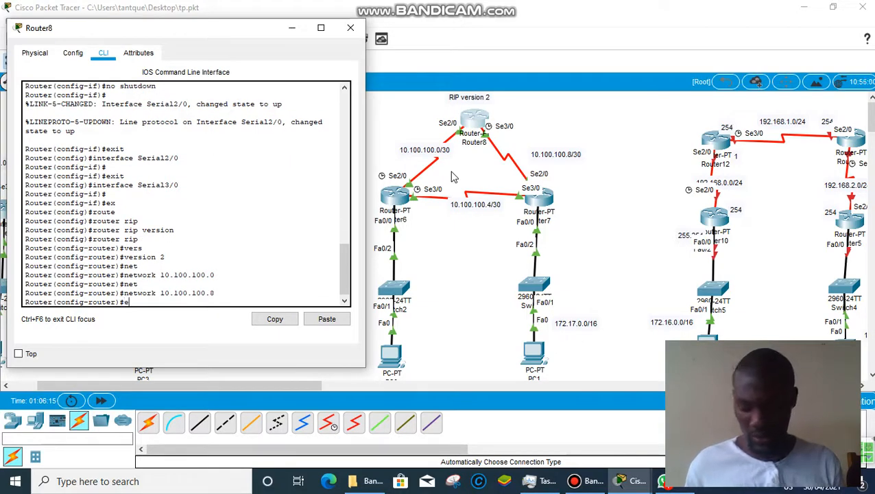
pyautogui.write('x')
pyautogui.press('Return')
pyautogui.write('ex')
pyautogui.press('Return')
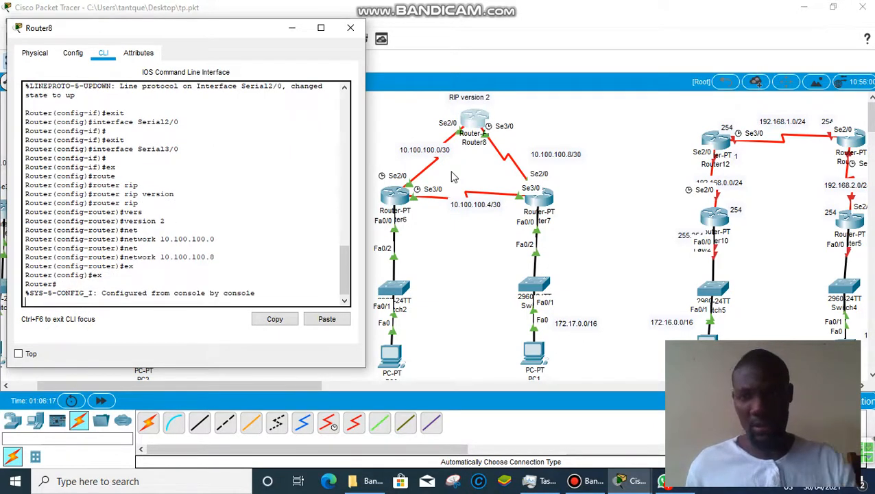
# Step: Close Router8's window and open Router7's command line interface
pyautogui.click(350, 27)
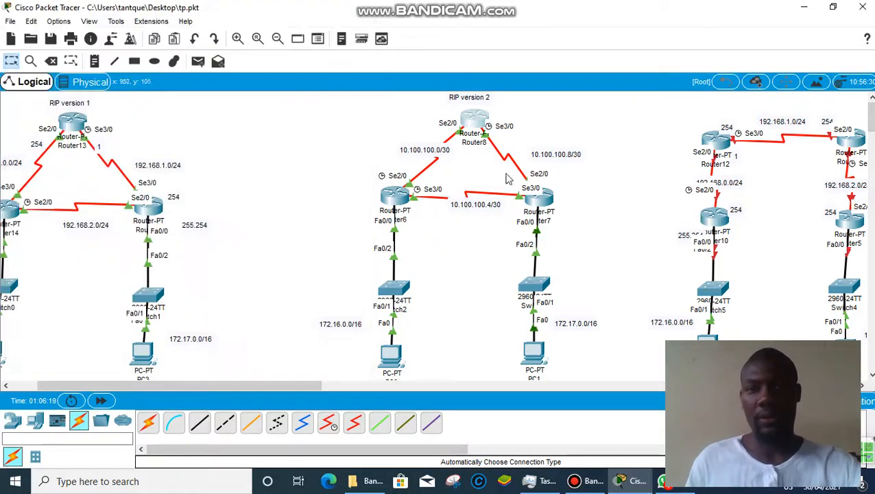
pyautogui.click(536, 197)
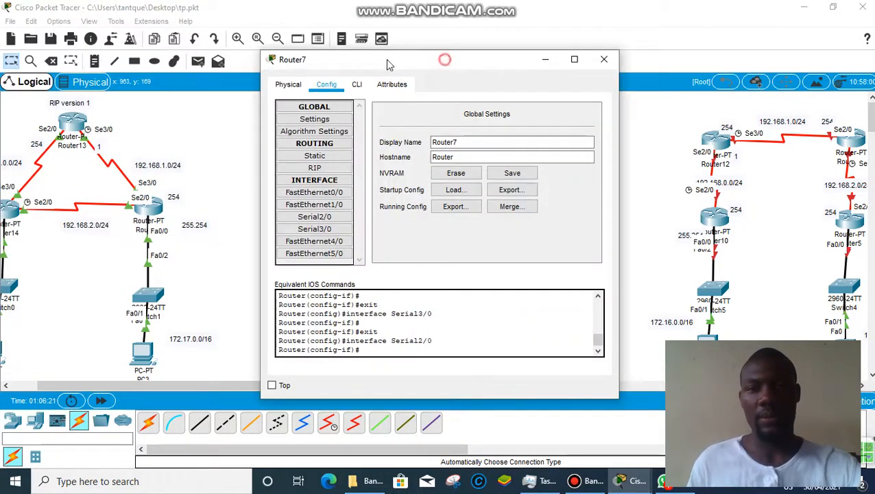
pyautogui.moveTo(386, 59); pyautogui.dragTo(114, 33)
pyautogui.click(85, 58)
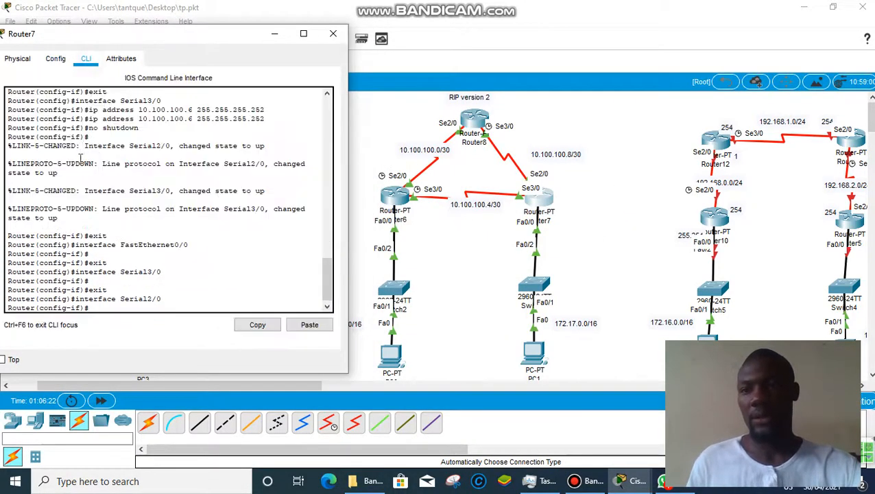
# Step: Leave interface configuration mode on Router7 and enter RIP router configuration with router rip
pyautogui.press('Return')
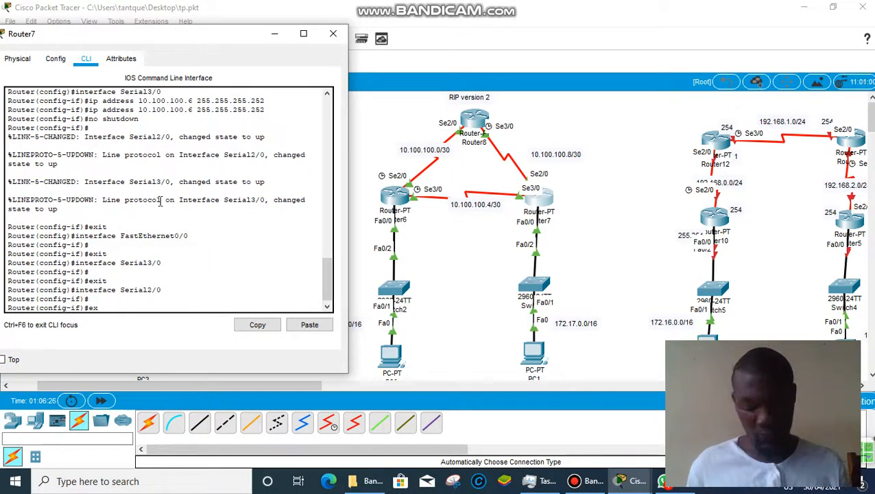
pyautogui.write('ex')
pyautogui.press('Return')
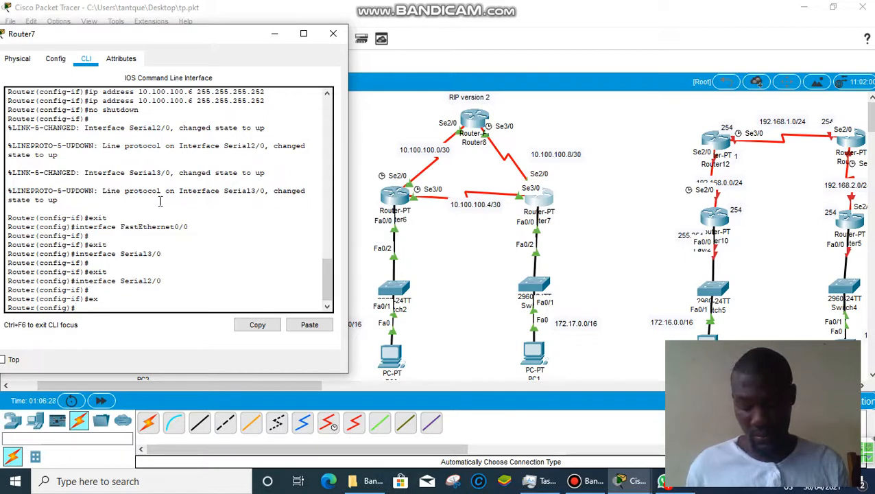
pyautogui.write('rou')
pyautogui.press('Tab')
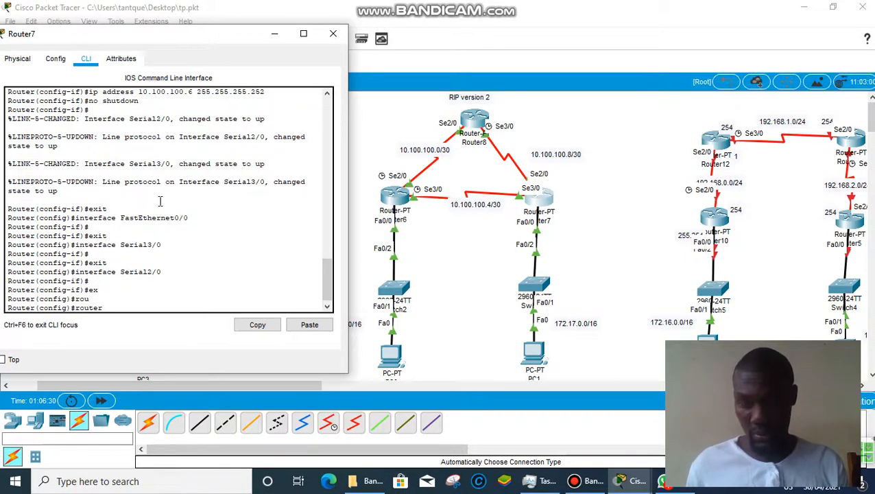
pyautogui.press('Return')
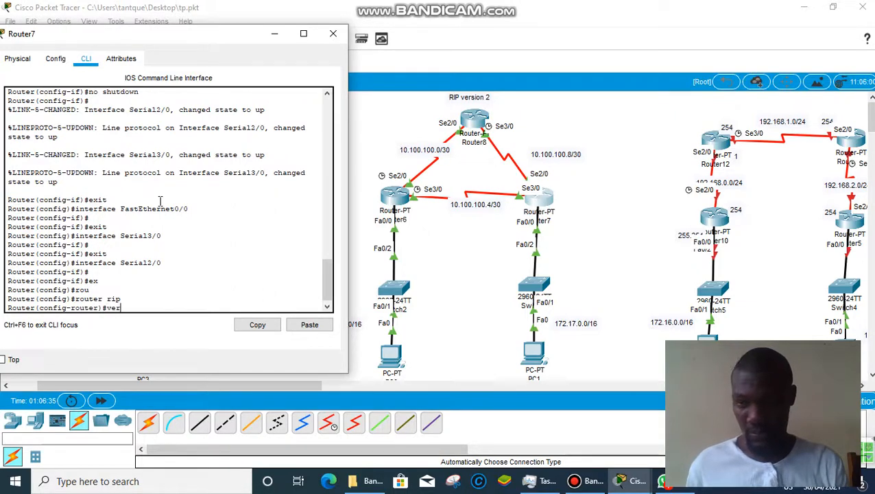
# Step: Set the RIP version to 2 in Router7's router configuration
pyautogui.write('ver')
pyautogui.press('Tab')
pyautogui.write('2')
pyautogui.press('Return')
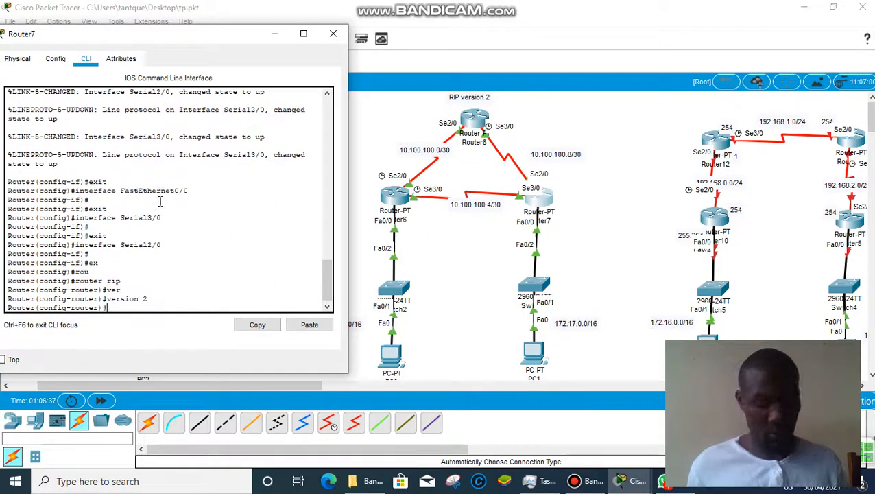
# Step: Add networks 10.100.100.8 and 10.100.100.4 to Router7's RIP configuration
pyautogui.write('net')
pyautogui.press('Tab')
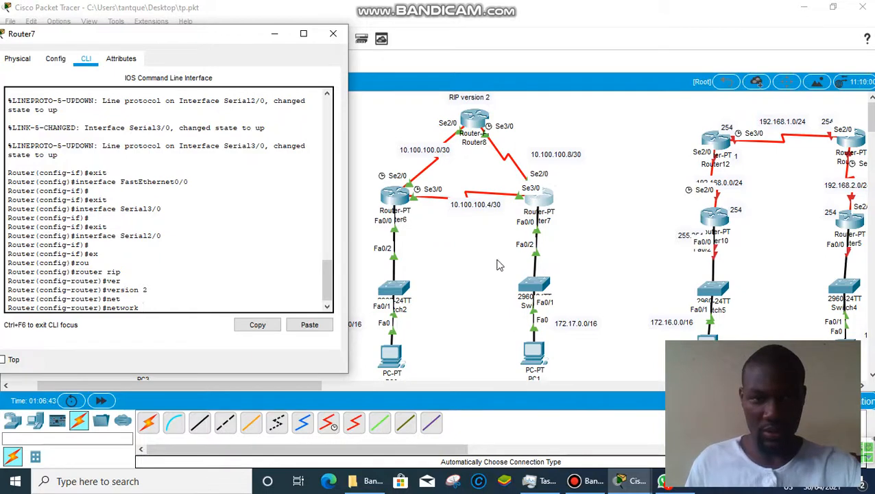
pyautogui.write('1')
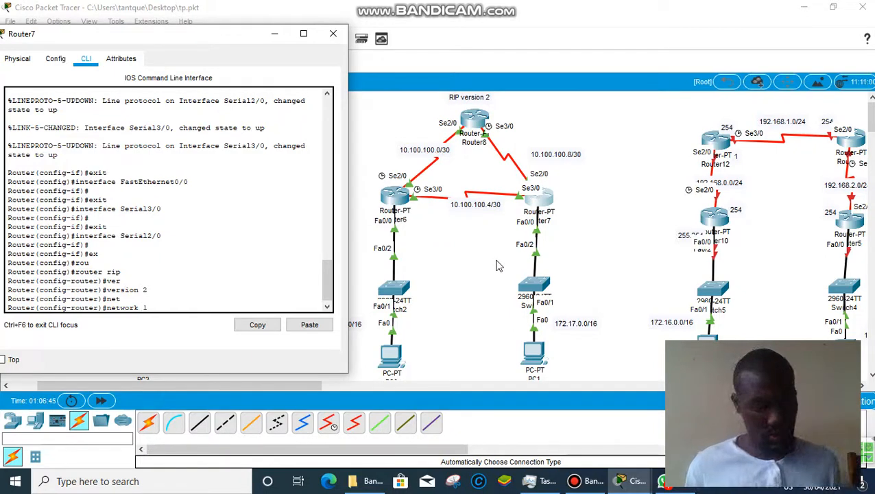
pyautogui.write('0.100.100')
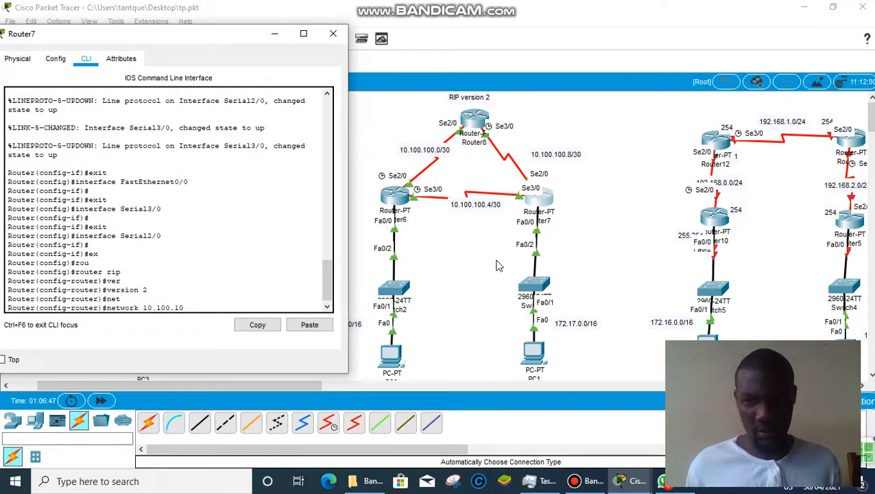
pyautogui.press('Return')
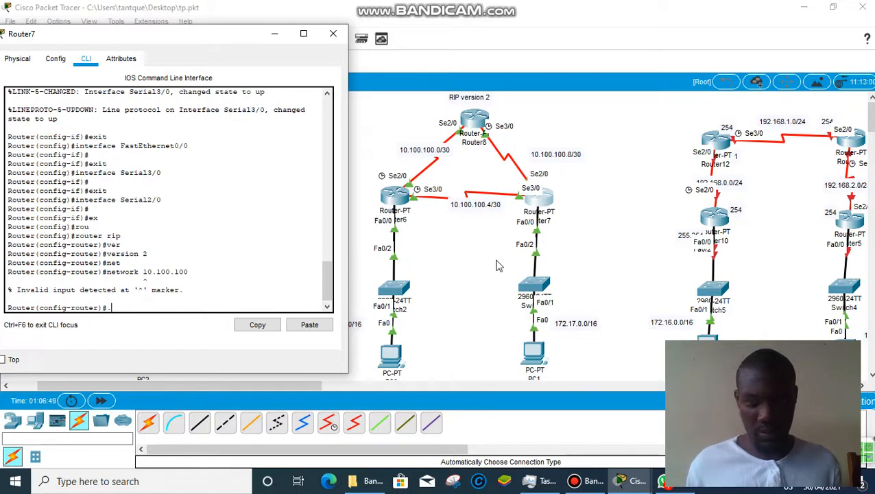
pyautogui.press('Up')
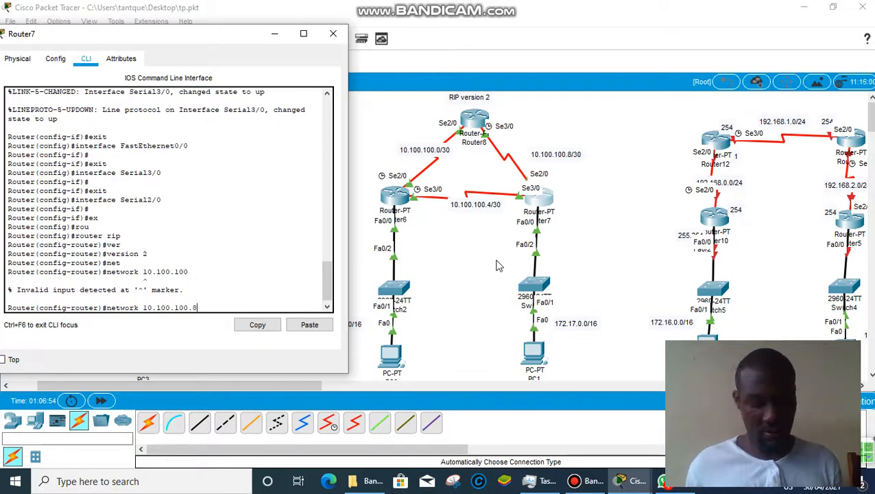
pyautogui.press('Return')
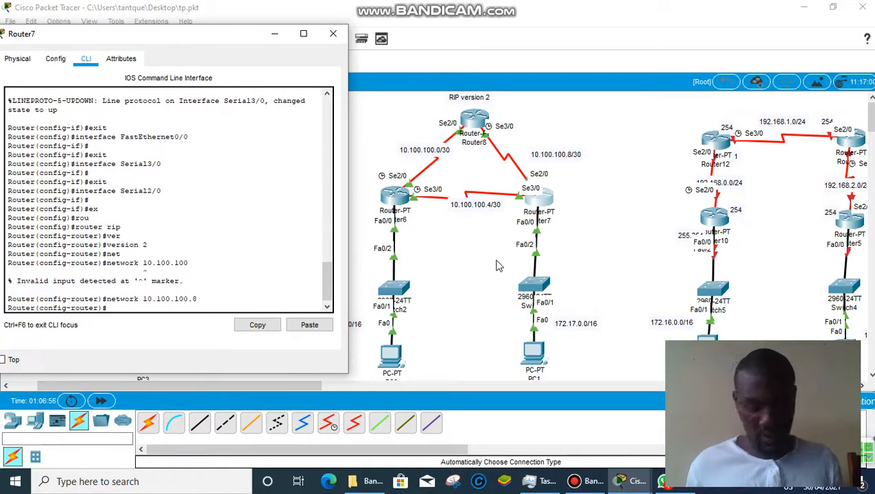
pyautogui.press('Up')
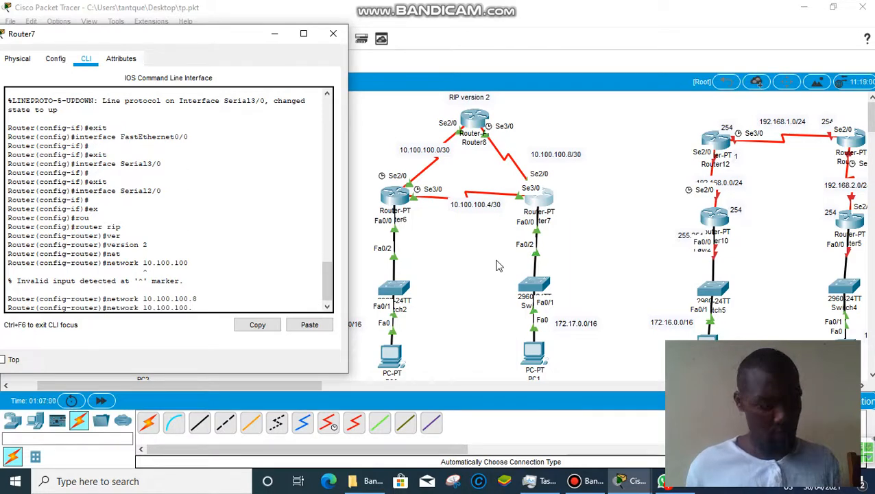
pyautogui.press('Return')
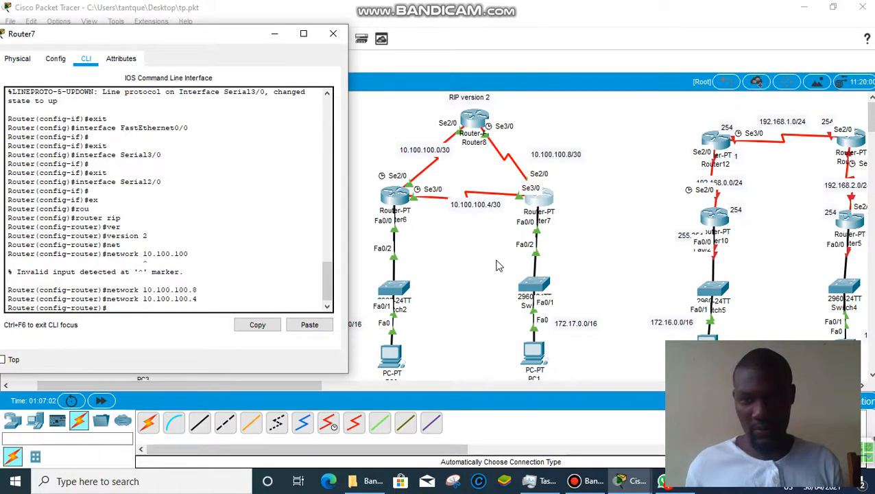
# Step: Add the PC1 LAN network 172.17.0.0 to Router7's RIP configuration
pyautogui.write('net')
pyautogui.press('Tab')
pyautogui.write('1')
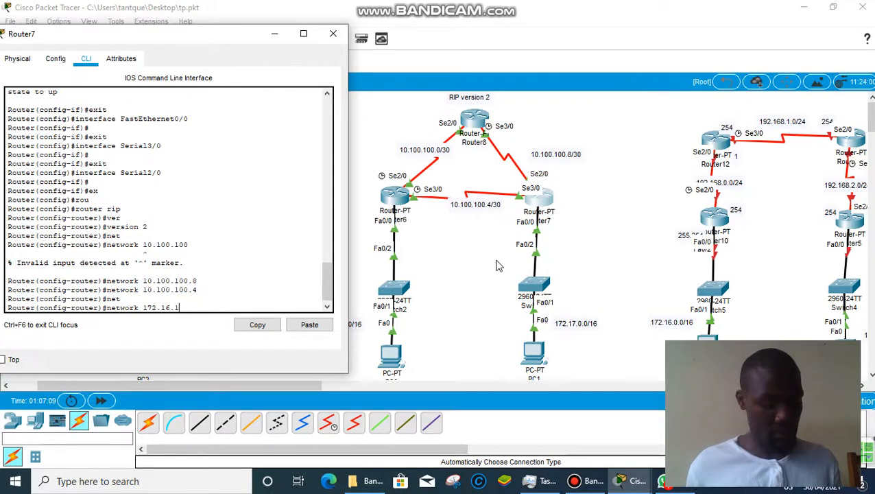
pyautogui.press('BackSpace')
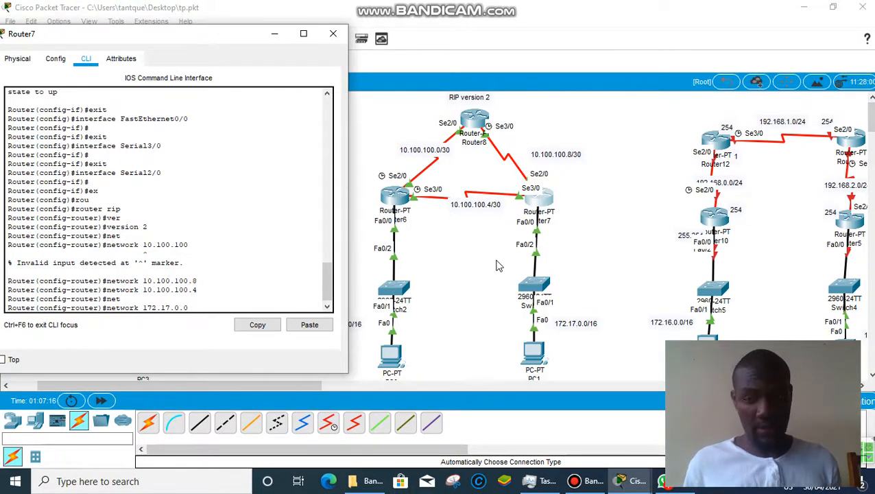
pyautogui.press('Return')
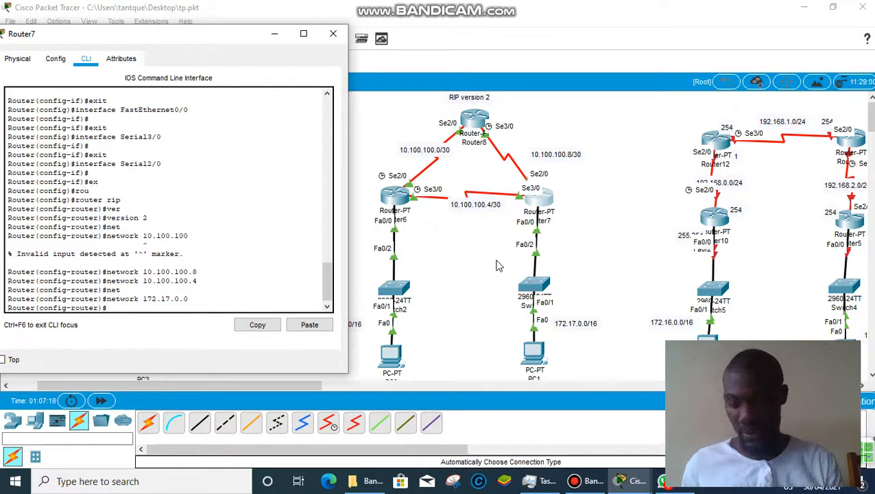
# Step: Exit Router7's RIP configuration mode and close the router's window
pyautogui.write('ex')
pyautogui.press('Return')
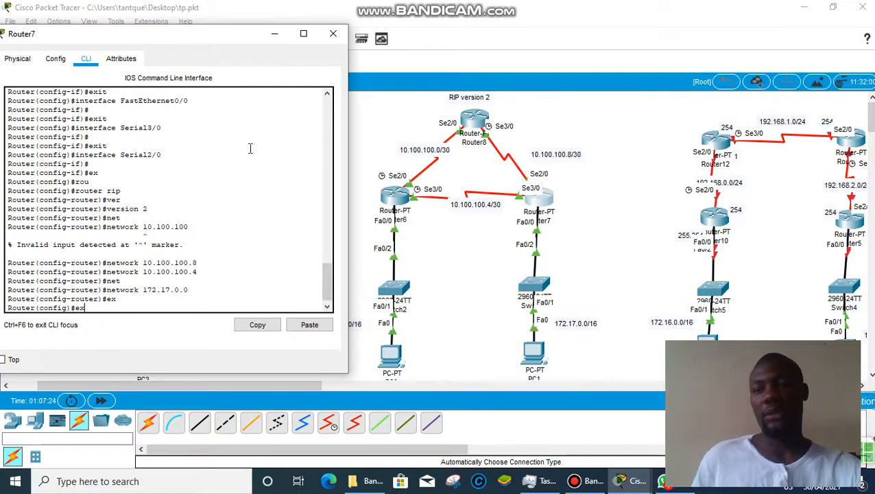
pyautogui.scroll(-1, 181, 261)
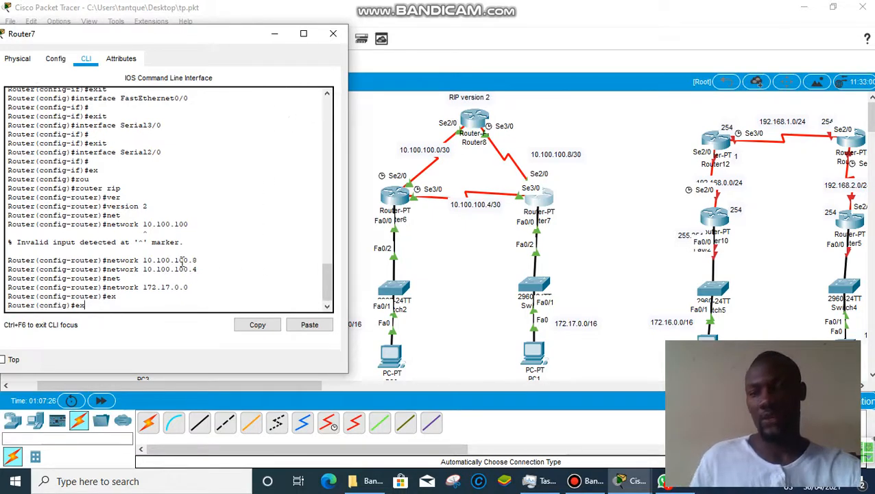
pyautogui.click(333, 33)
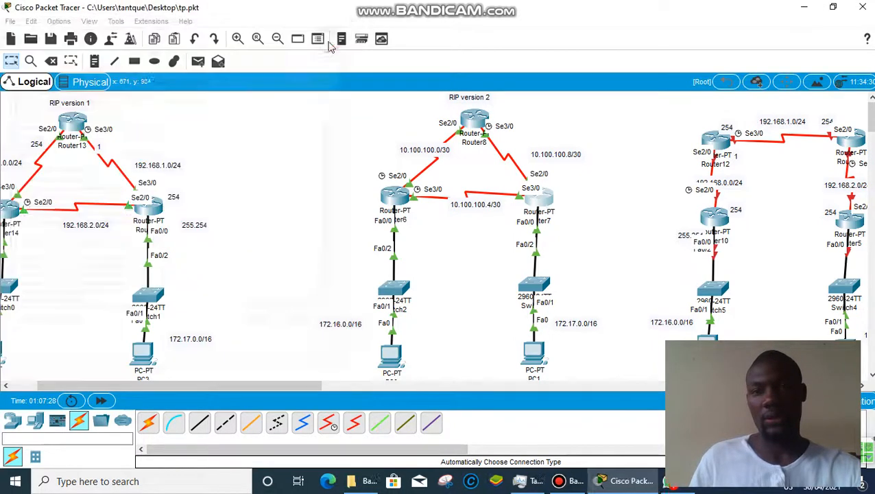
# Step: Check the IP address settings of PC0 and PC1 in the RIP version 2 topology
pyautogui.click(393, 362)
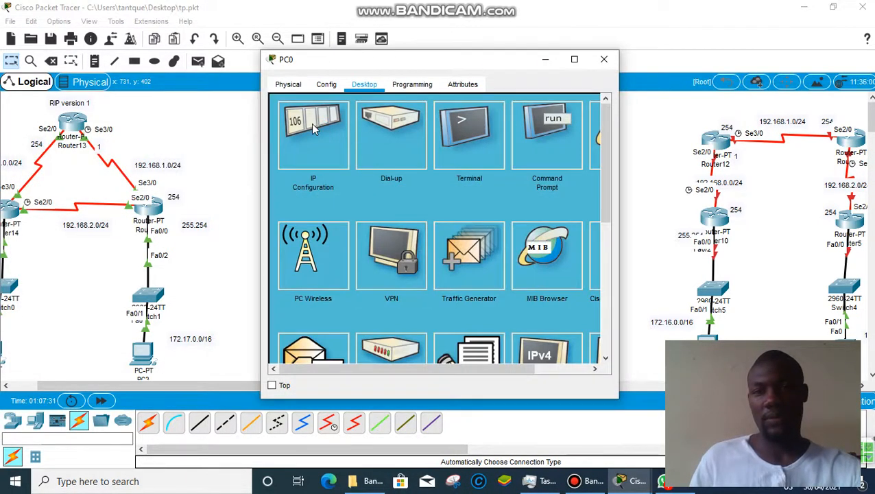
pyautogui.click(313, 129)
pyautogui.moveTo(421, 176); pyautogui.dragTo(370, 176)
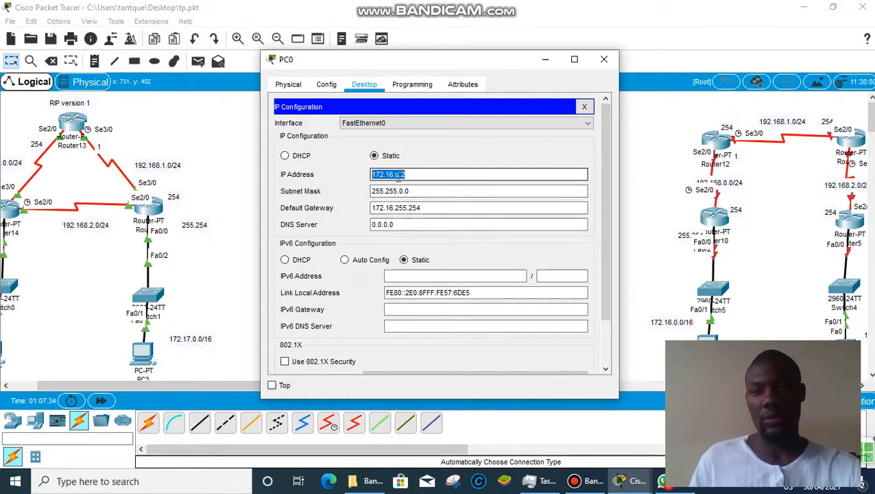
pyautogui.click(604, 59)
pyautogui.click(536, 354)
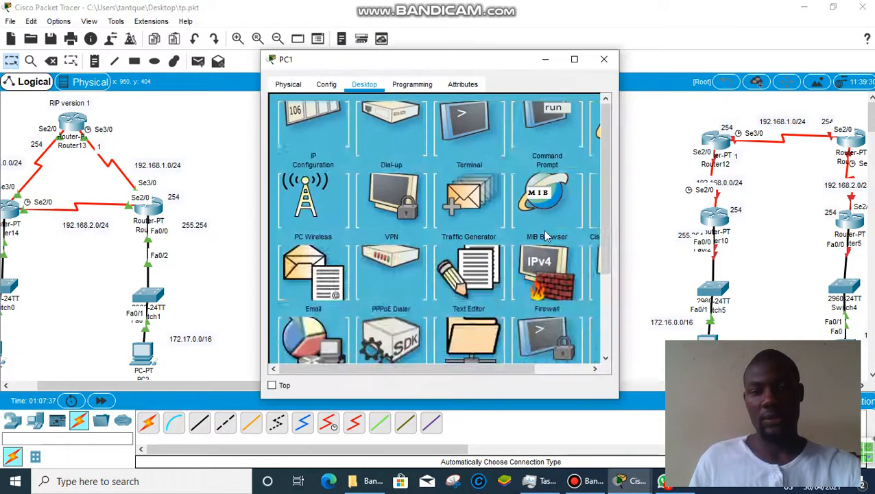
pyautogui.click(345, 148)
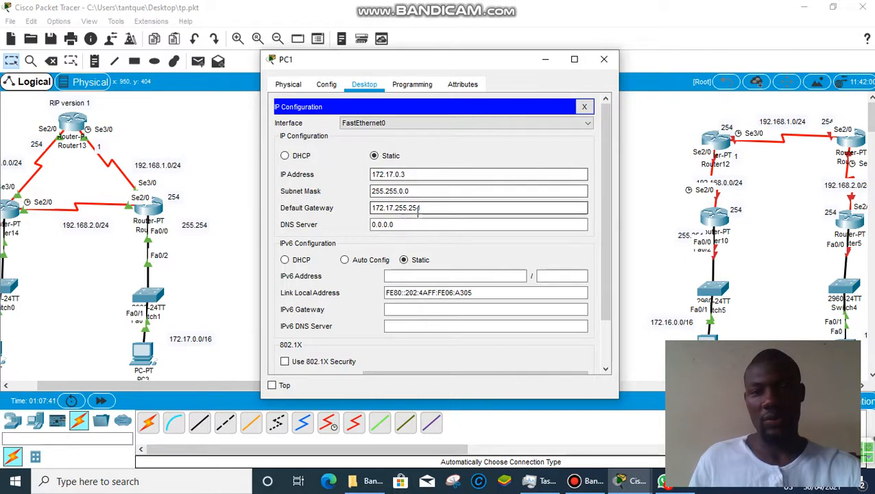
pyautogui.click(604, 63)
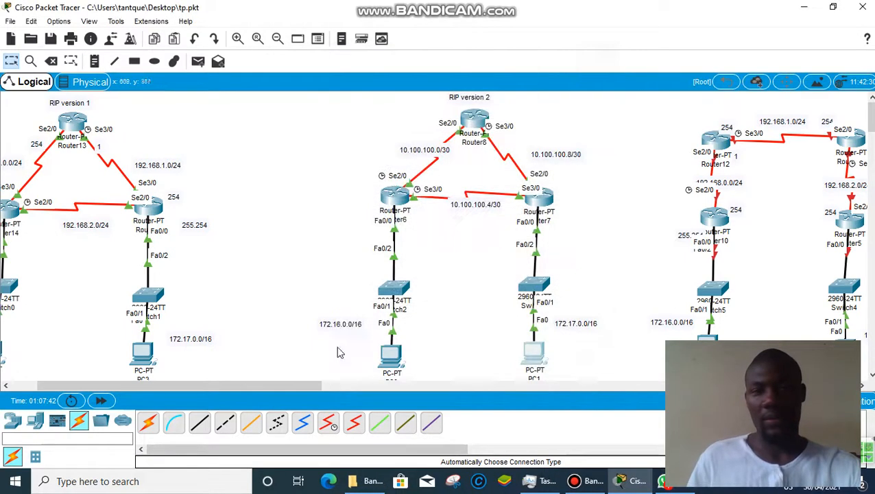
# Step: Ping 172.17.0.3 twice from PC0's command prompt and close PC0's window
pyautogui.click(392, 351)
pyautogui.click(559, 130)
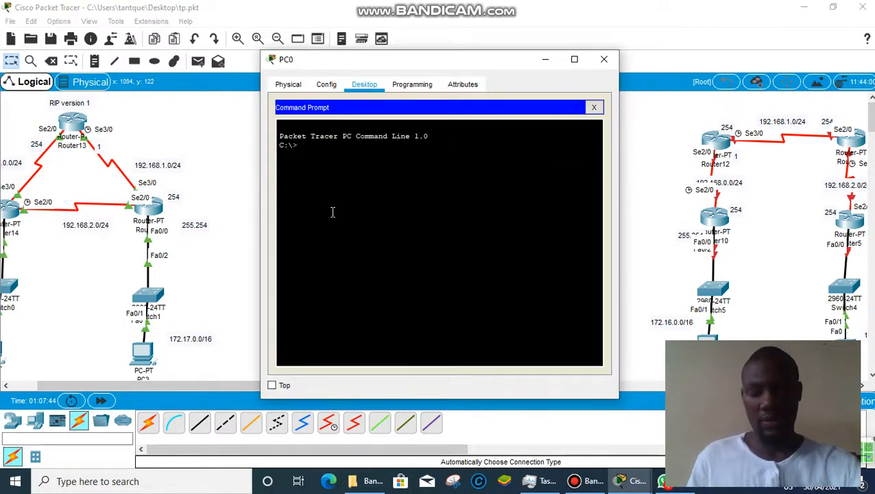
pyautogui.write('ping')
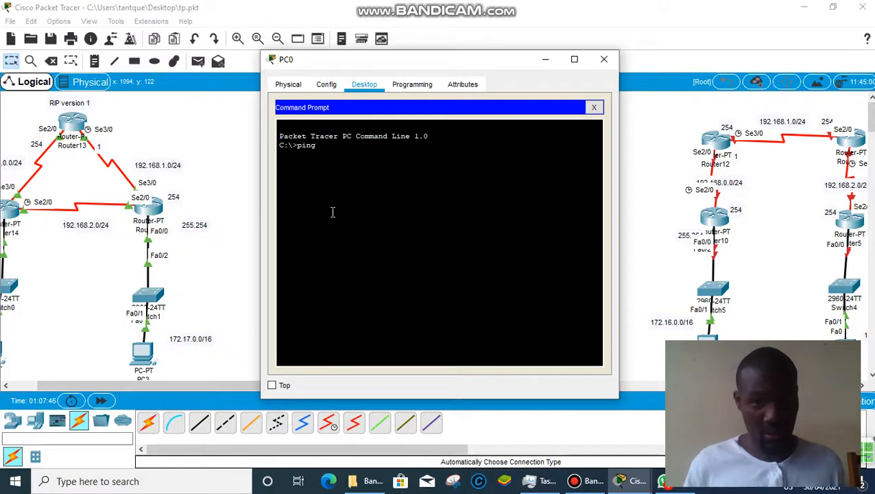
pyautogui.write(' 172.1')
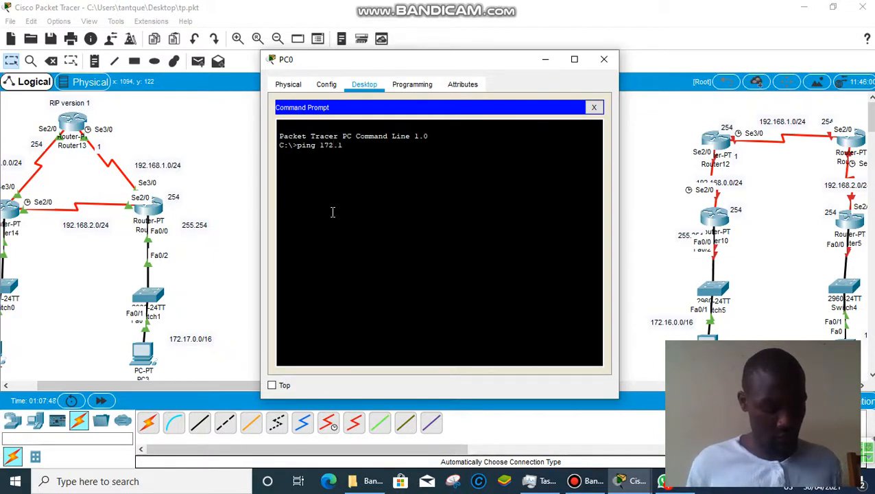
pyautogui.write('7.0')
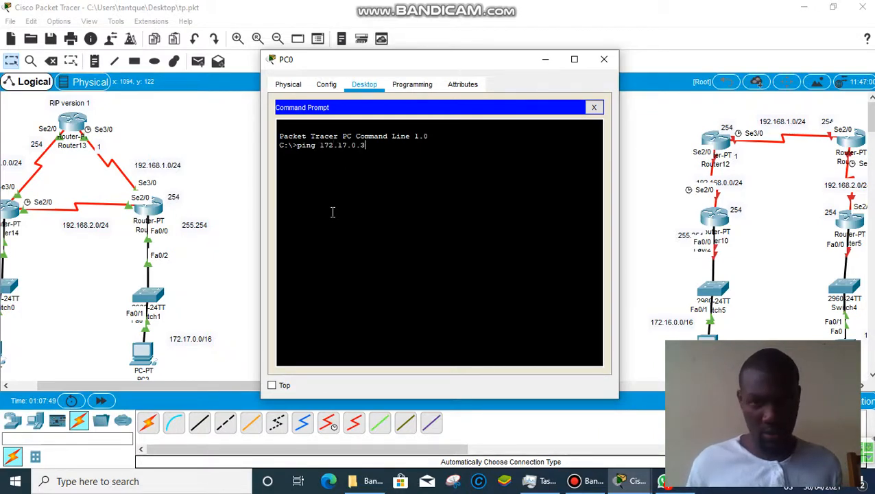
pyautogui.write('.3')
pyautogui.press('Return')
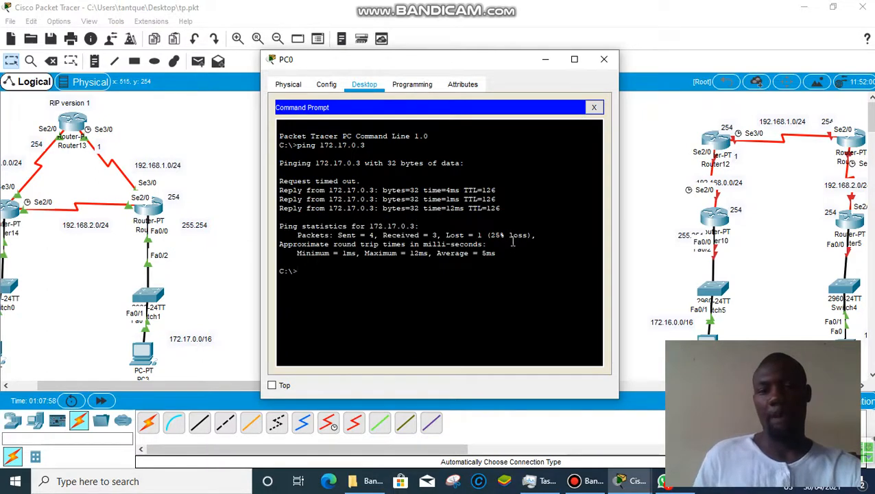
pyautogui.press('Up')
pyautogui.press('Return')
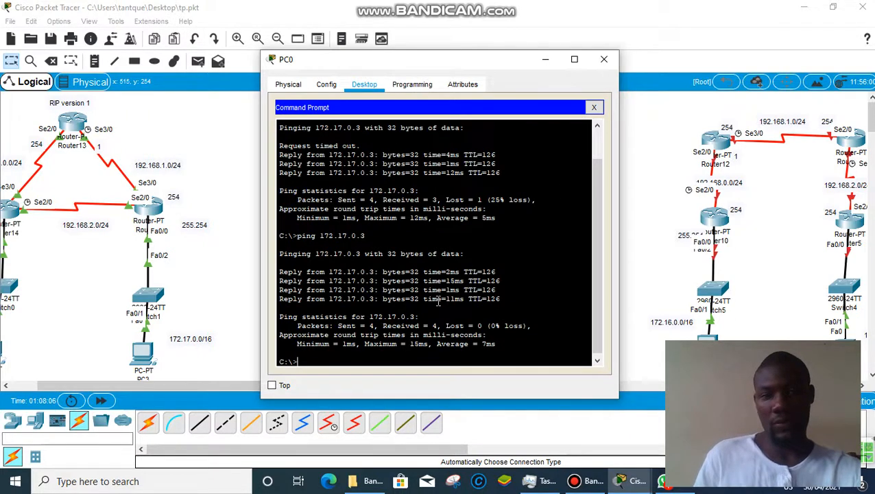
pyautogui.click(604, 59)
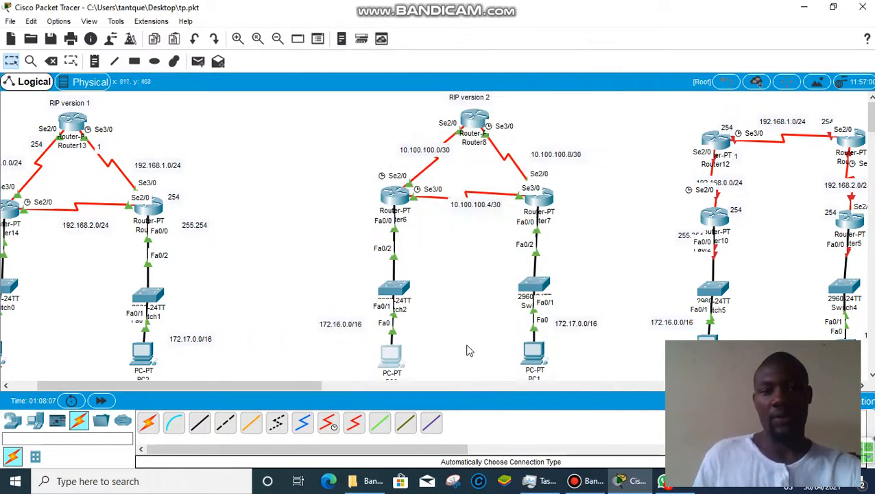
# Step: Ping 172.16.0.2 from PC1's command prompt and close PC1's window
pyautogui.click(534, 352)
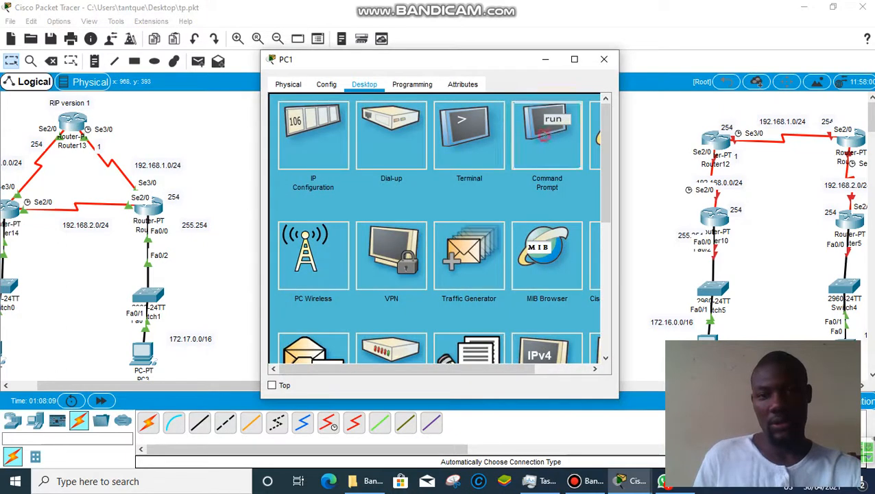
pyautogui.click(544, 135)
pyautogui.write('pi')
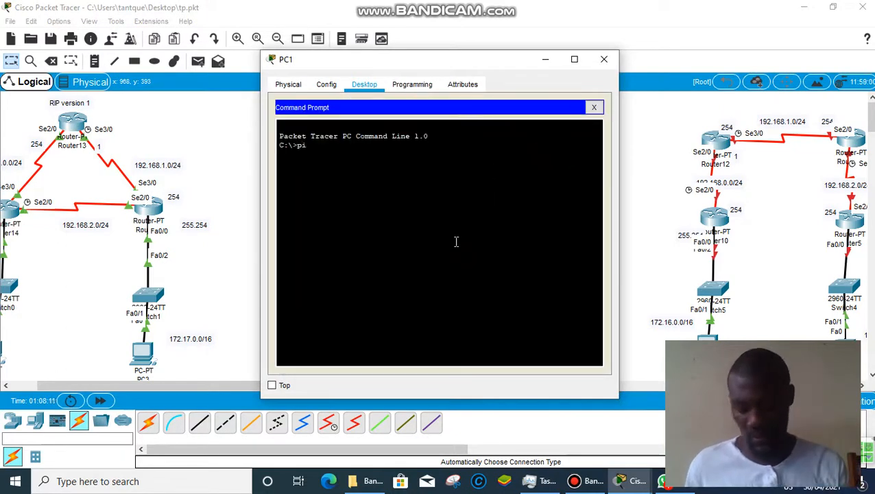
pyautogui.write('ng 172')
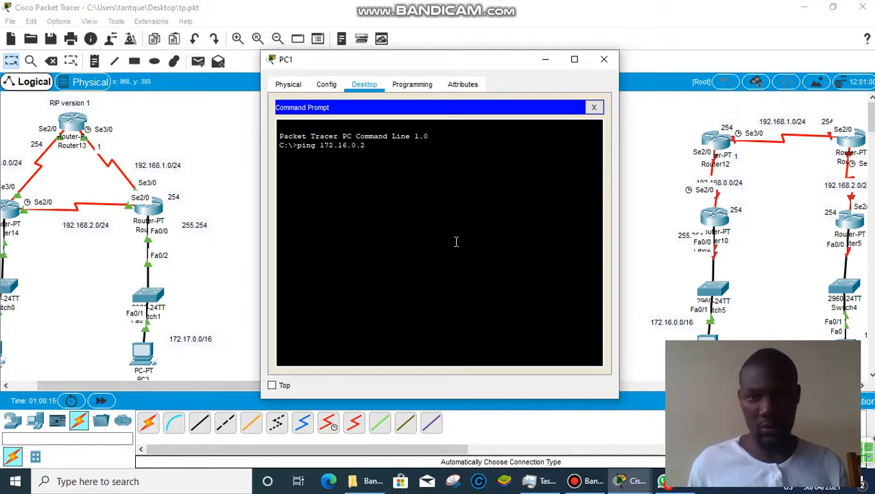
pyautogui.write('.16.0.2')
pyautogui.press('Return')
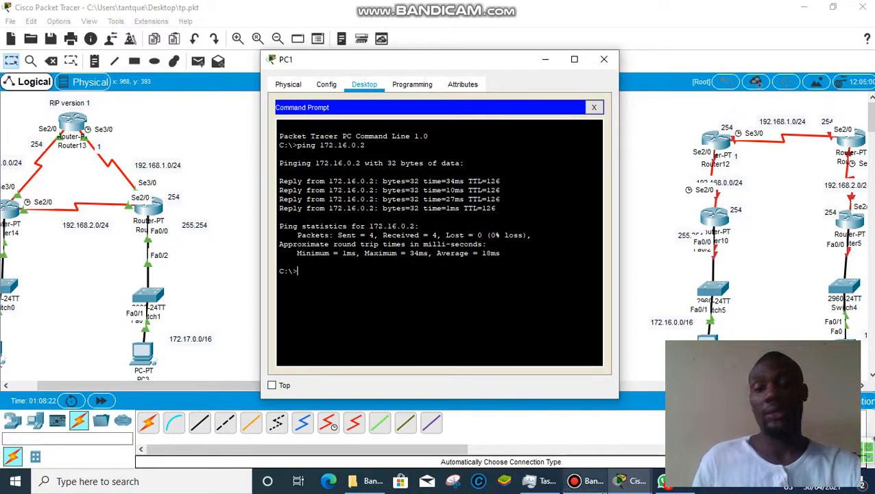
pyautogui.moveTo(591, 481)
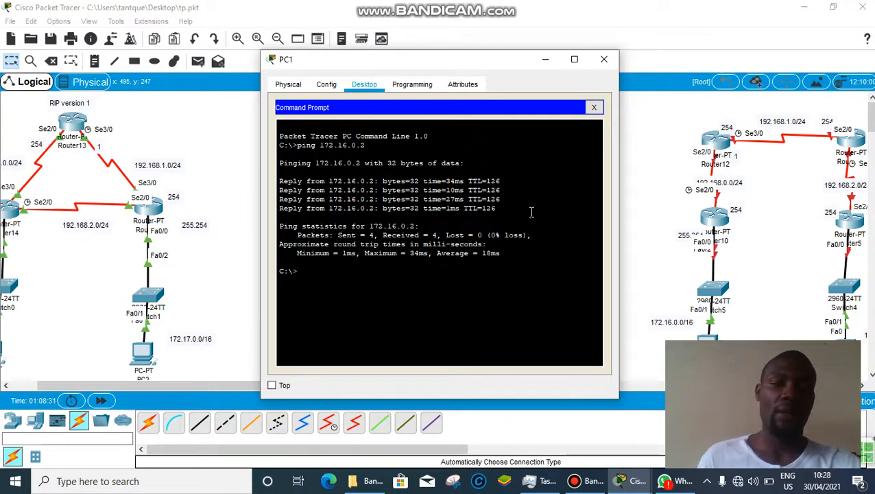
pyautogui.click(604, 59)
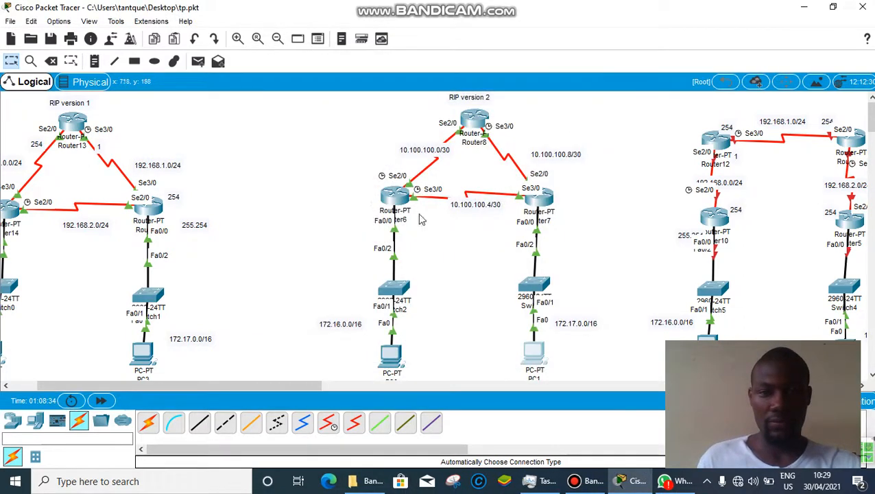
# Step: Display Router6's IP routing table with show ip route in its command line
pyautogui.click(403, 199)
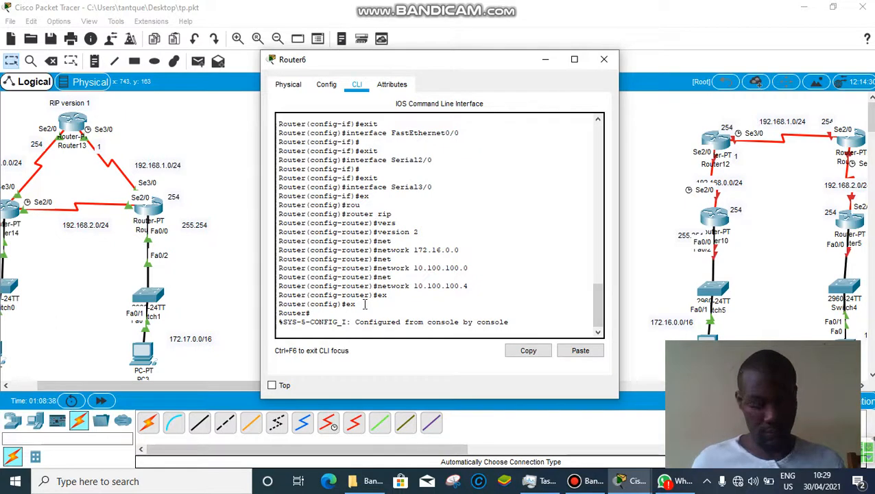
pyautogui.doubleClick(362, 309)
pyautogui.press('Return')
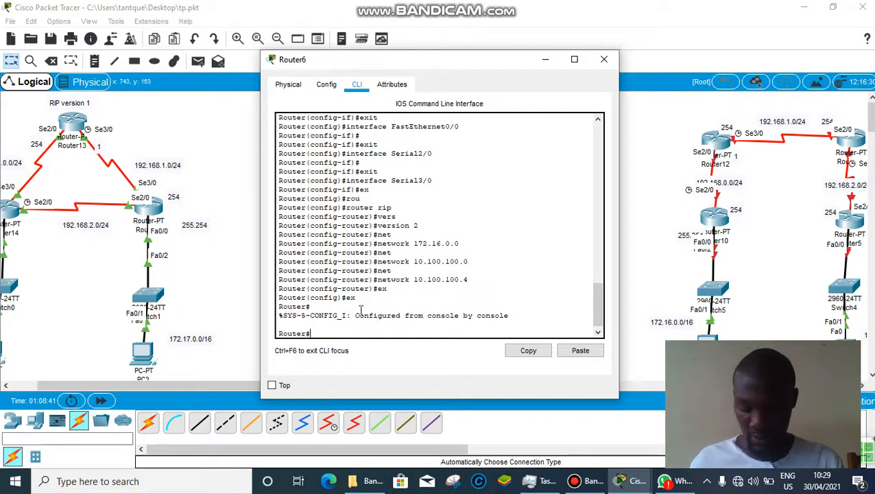
pyautogui.write('sh')
pyautogui.press('Tab')
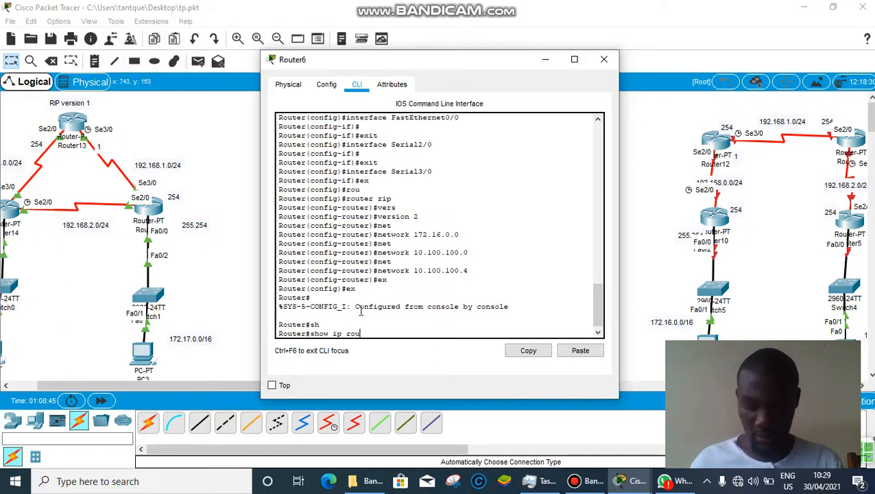
pyautogui.write('ip rou')
pyautogui.press('Tab')
pyautogui.press('Return')
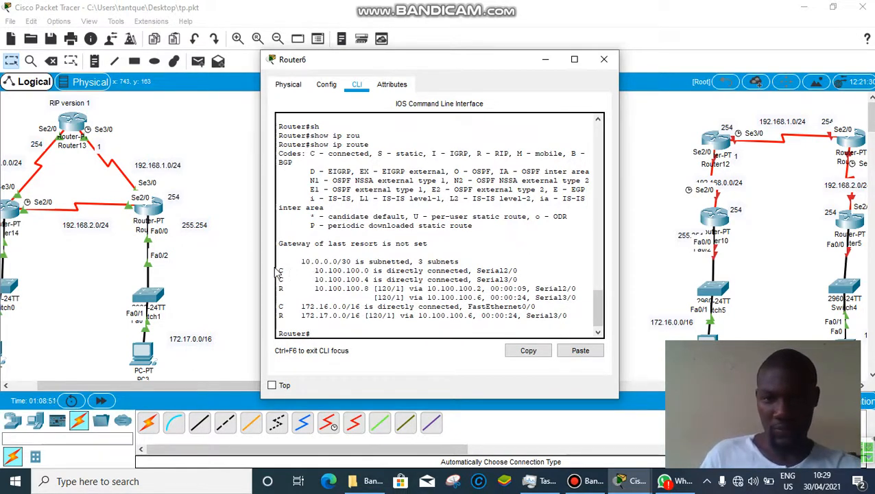
# Step: Examine the directly connected routes in Router6's routing table against the RIP version 2 topology, and close the router's window
pyautogui.moveTo(279, 270); pyautogui.dragTo(548, 271)
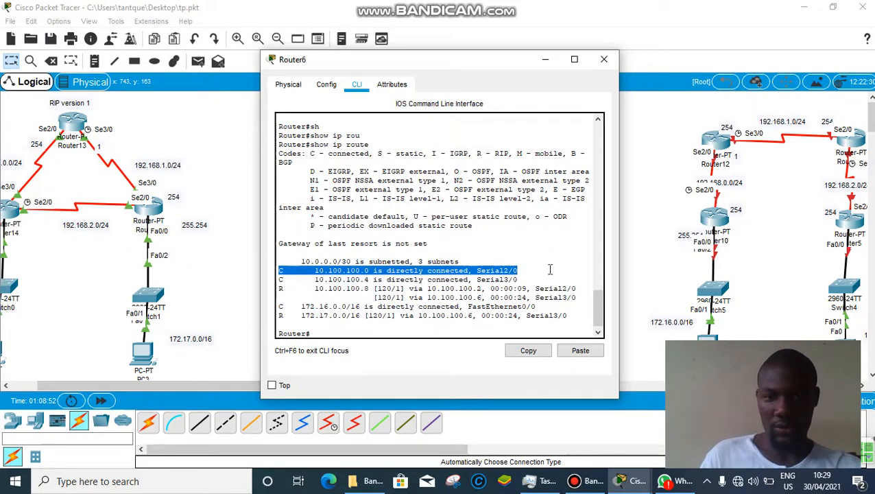
pyautogui.moveTo(280, 280); pyautogui.dragTo(551, 276)
pyautogui.moveTo(279, 307); pyautogui.dragTo(539, 310)
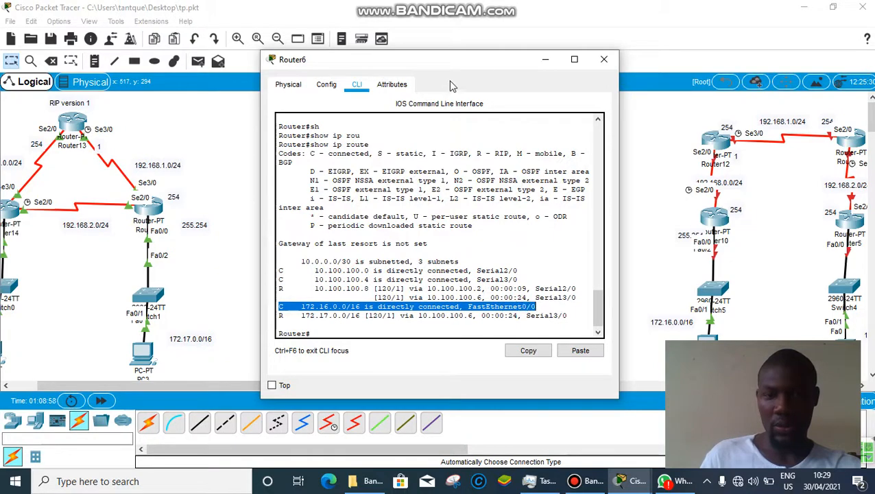
pyautogui.moveTo(440, 61); pyautogui.dragTo(167, 26)
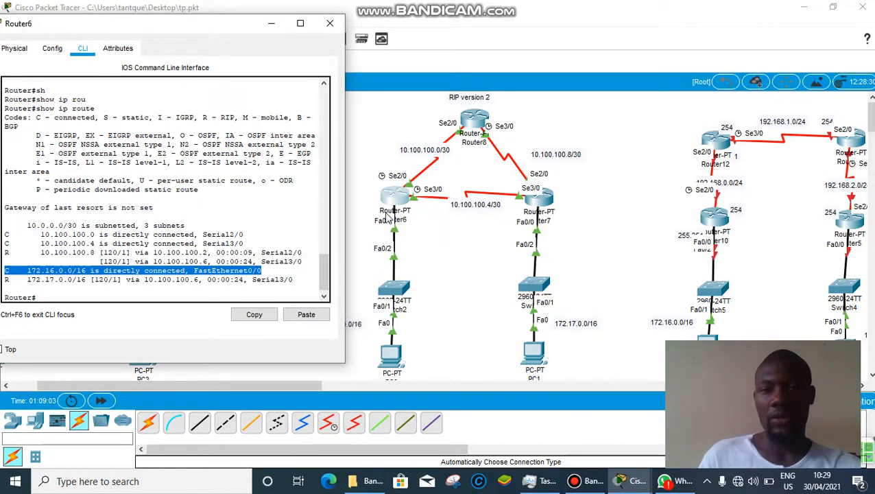
pyautogui.moveTo(115, 30); pyautogui.dragTo(132, 25)
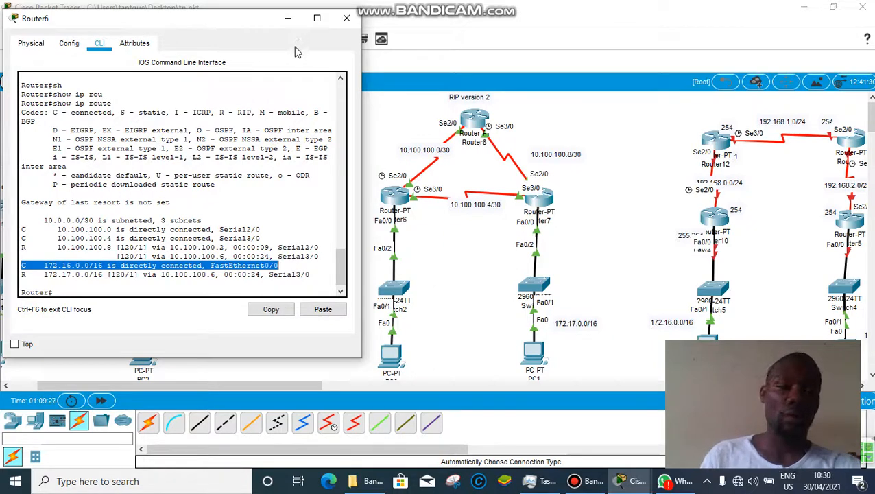
pyautogui.click(346, 20)
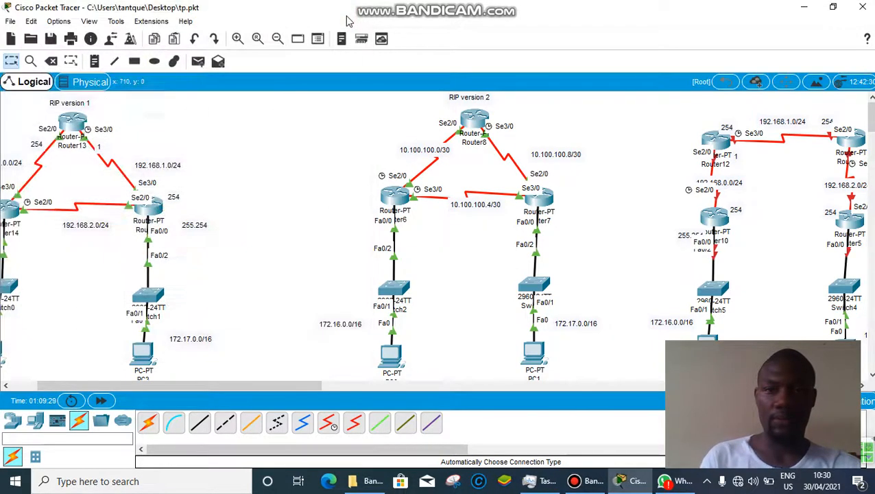